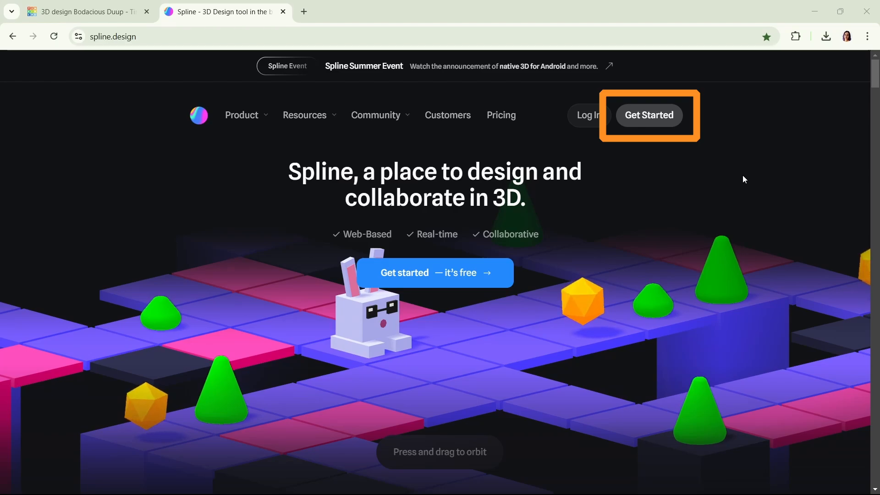
Step: Enter the web app from the Spline homepage and create a new blank file, dismissing the template suggestions
{"action": "left_click", "coordinate": [766, 251]}
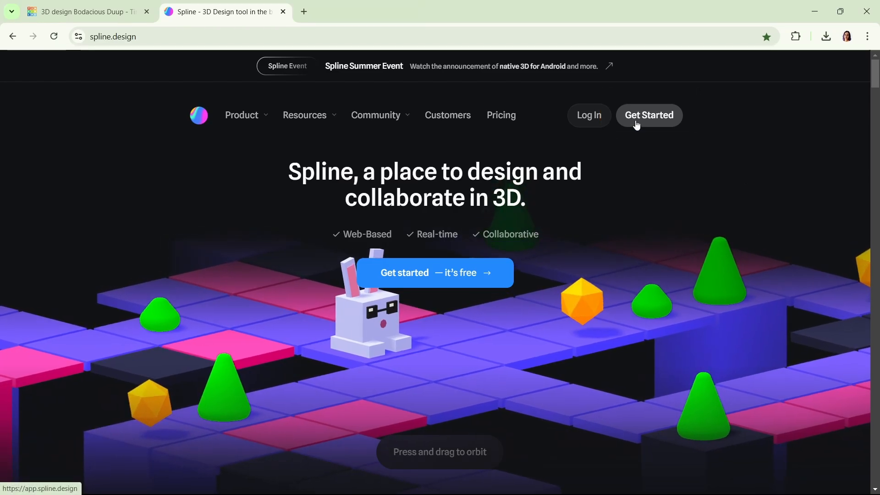
{"action": "left_click", "coordinate": [636, 121]}
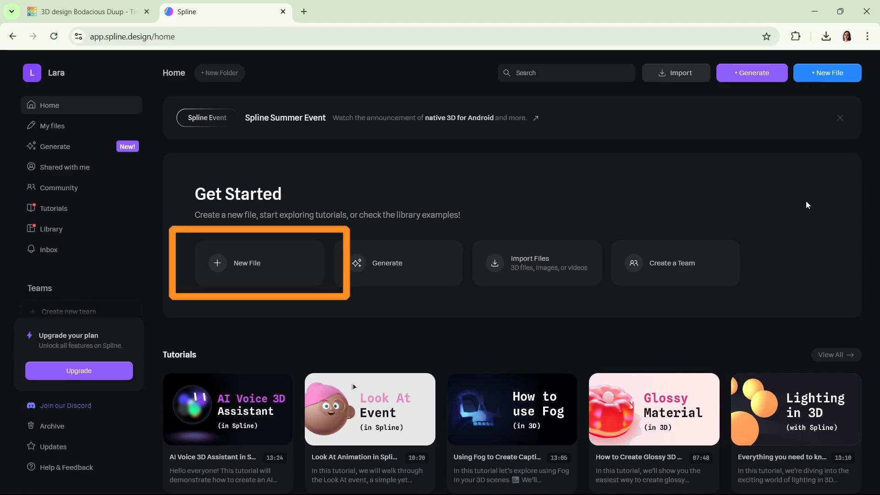
{"action": "left_click", "coordinate": [287, 274]}
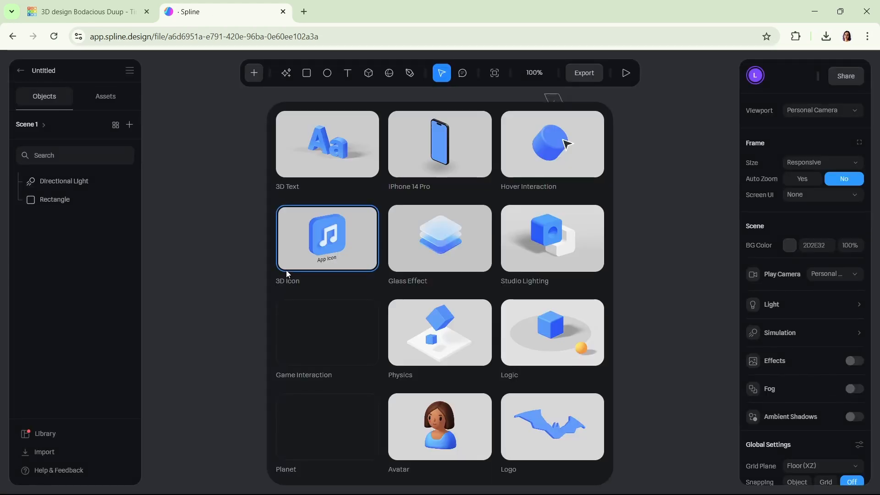
{"action": "left_click", "coordinate": [240, 280]}
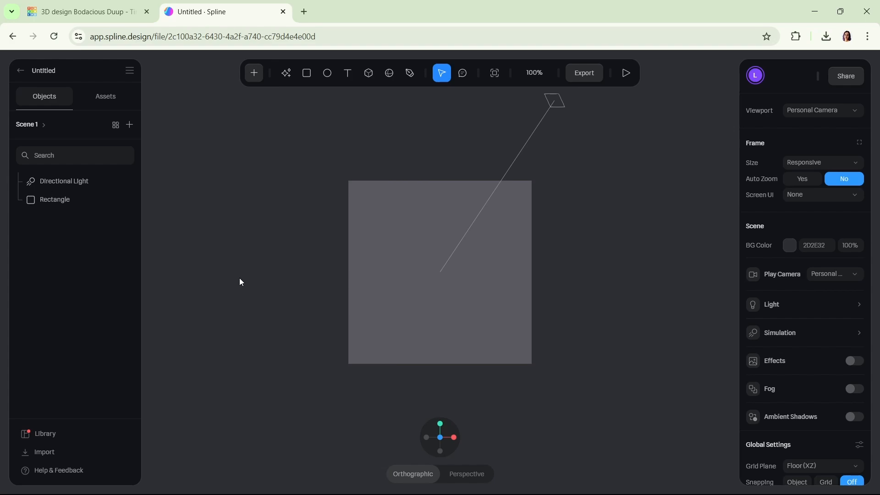
Step: Import the 3D object file tinker from the Demo Project folder as a 3D model
{"action": "scroll", "coordinate": [239, 277], "scroll_direction": "down", "scroll_amount": 4}
{"action": "scroll", "coordinate": [239, 278], "scroll_direction": "up", "scroll_amount": 3}
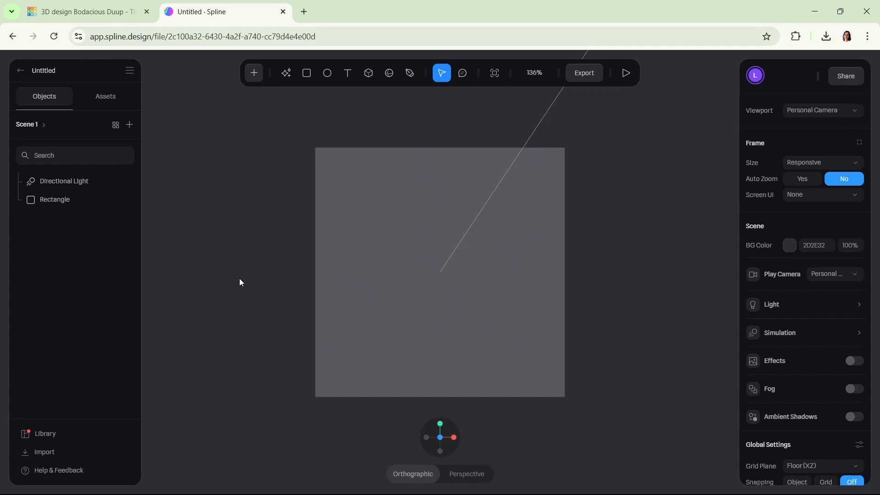
{"action": "middle_click_drag", "start_coordinate": [245, 326], "coordinate": [255, 268]}
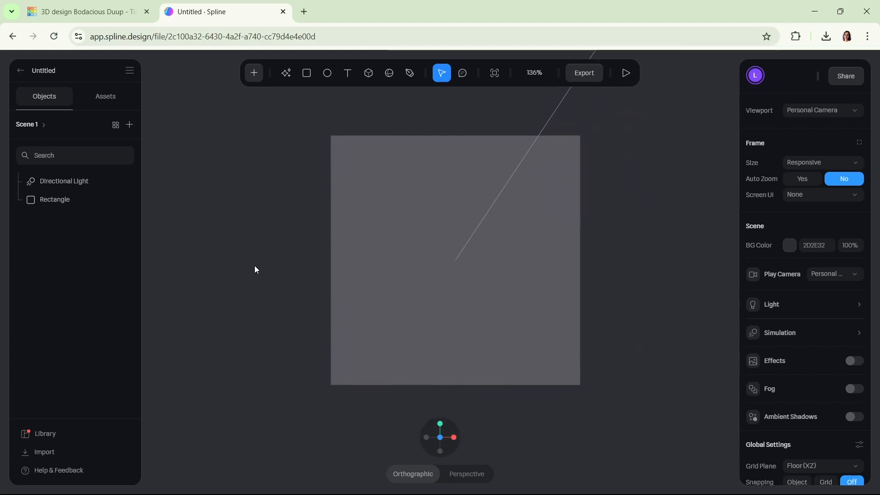
{"action": "mouse_move", "coordinate": [246, 275]}
{"action": "right_mouse_down"}
{"action": "mouse_move", "coordinate": [205, 280]}
{"action": "mouse_move", "coordinate": [255, 290]}
{"action": "mouse_move", "coordinate": [294, 267]}
{"action": "mouse_move", "coordinate": [255, 249]}
{"action": "mouse_move", "coordinate": [229, 268]}
{"action": "mouse_move", "coordinate": [236, 276]}
{"action": "right_mouse_up"}
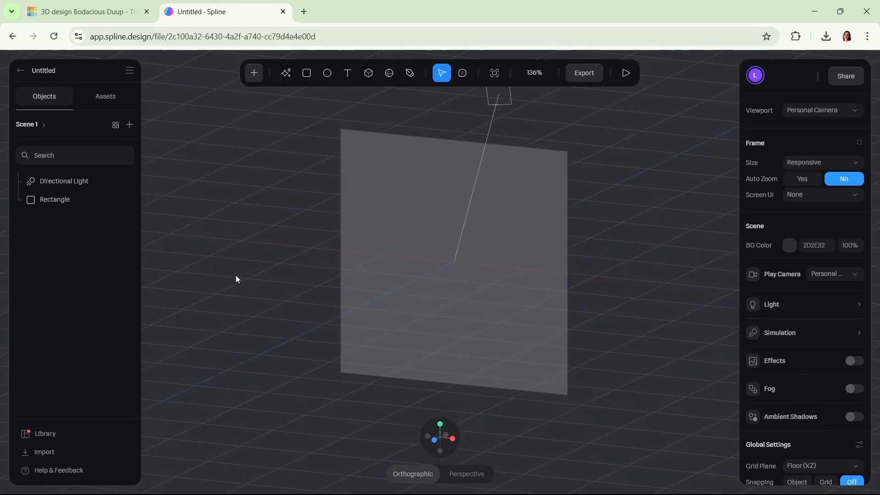
{"action": "left_click", "coordinate": [84, 454]}
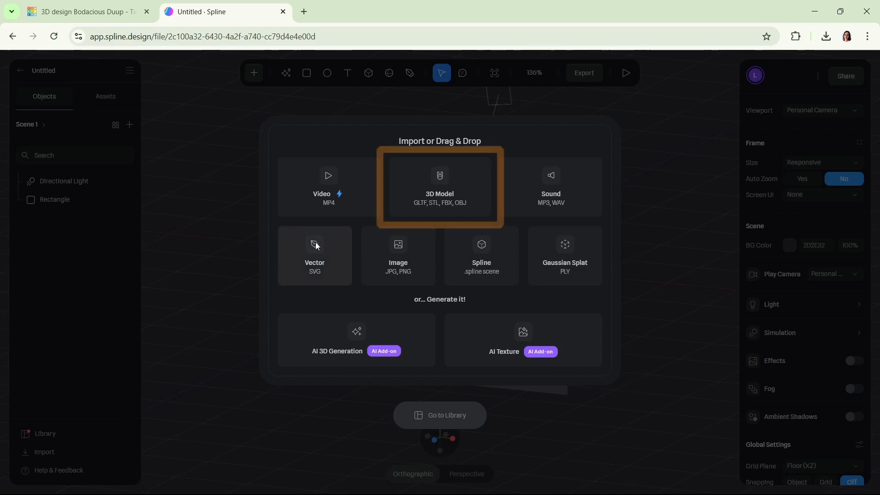
{"action": "left_click", "coordinate": [475, 191]}
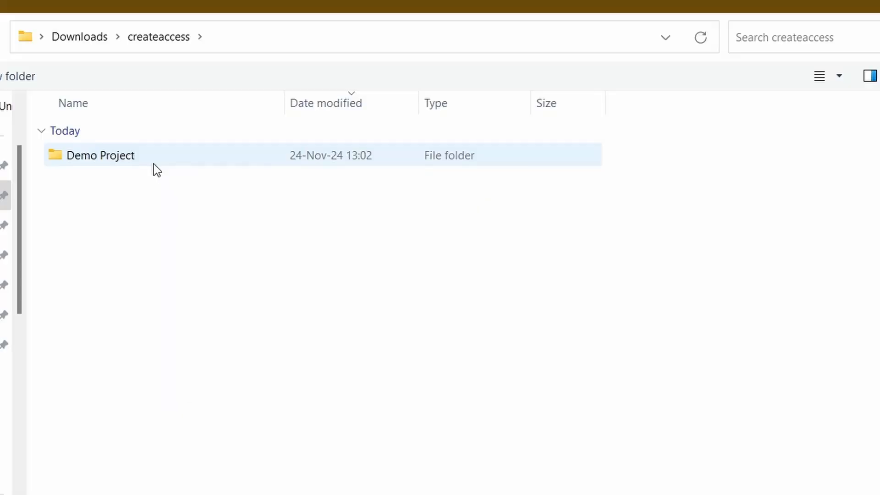
{"action": "double_click", "coordinate": [165, 156]}
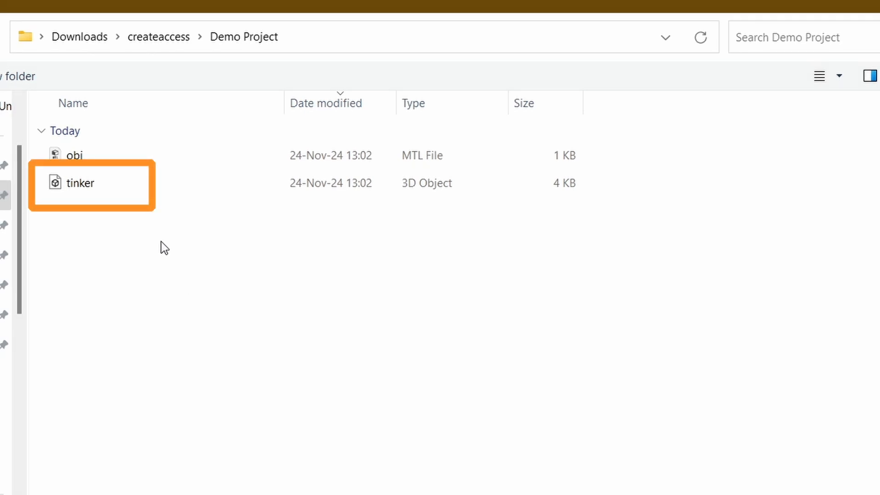
{"action": "left_click", "coordinate": [119, 182]}
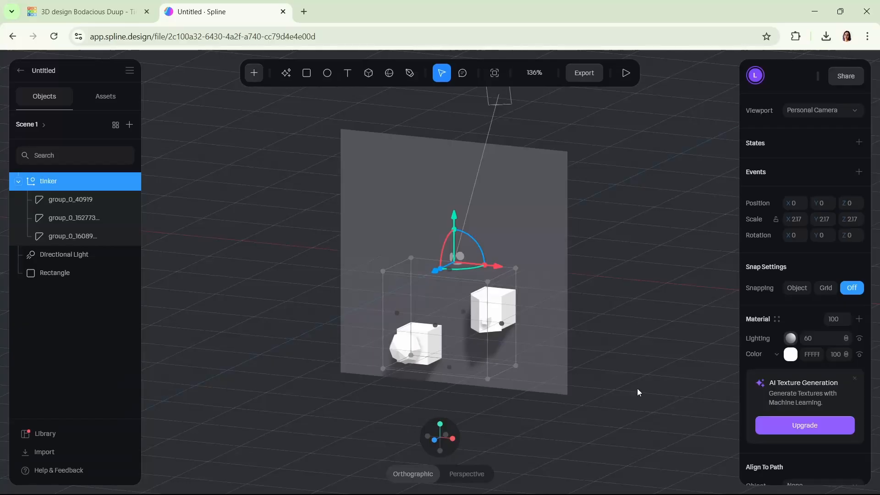
Step: Delete the default rectangle from the scene
{"action": "left_click", "coordinate": [537, 263]}
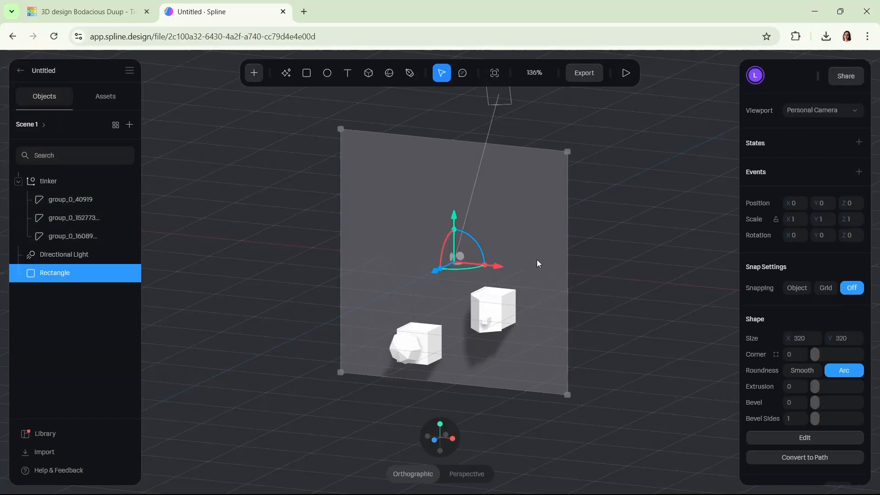
{"action": "key", "text": "Delete"}
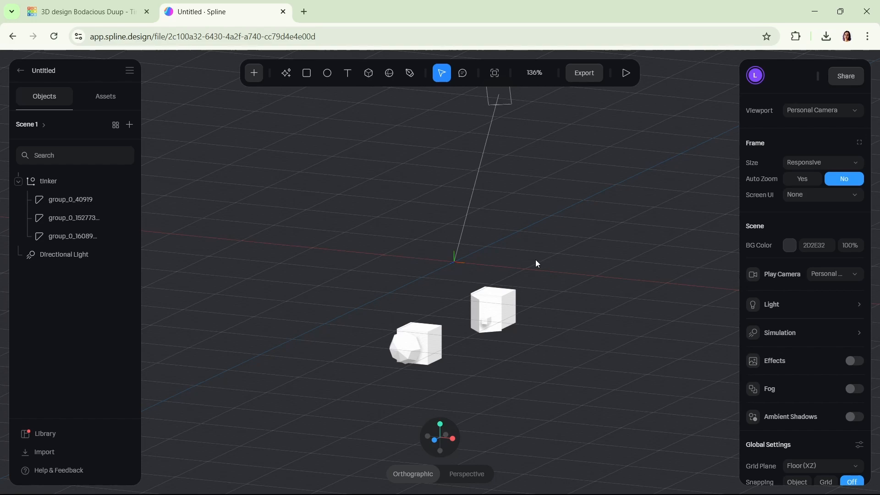
Step: Move the tinker group to about Y 75 and Z 54, and rotate it about -91° around X so the models stand upright
{"action": "left_click", "coordinate": [78, 180]}
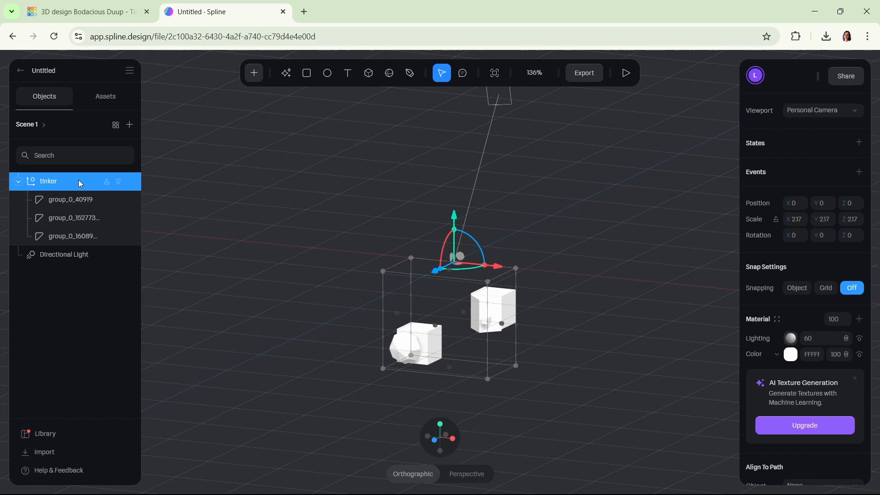
{"action": "left_click", "coordinate": [81, 201]}
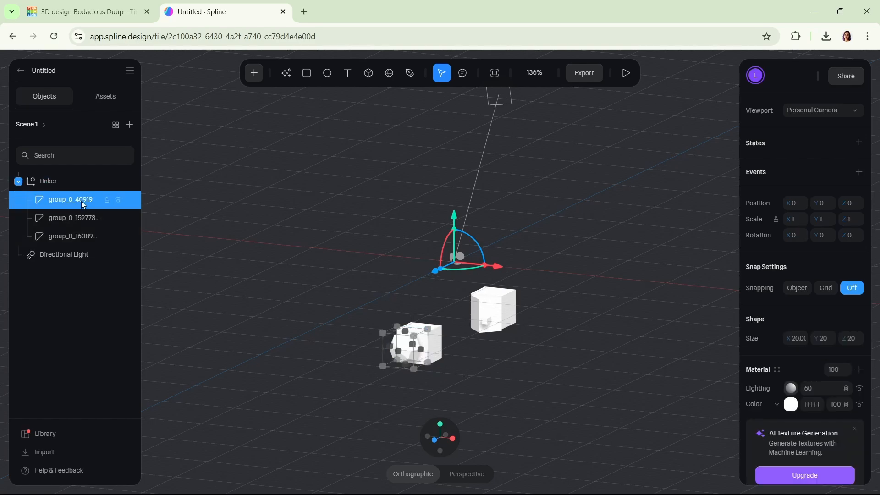
{"action": "left_click", "coordinate": [82, 219]}
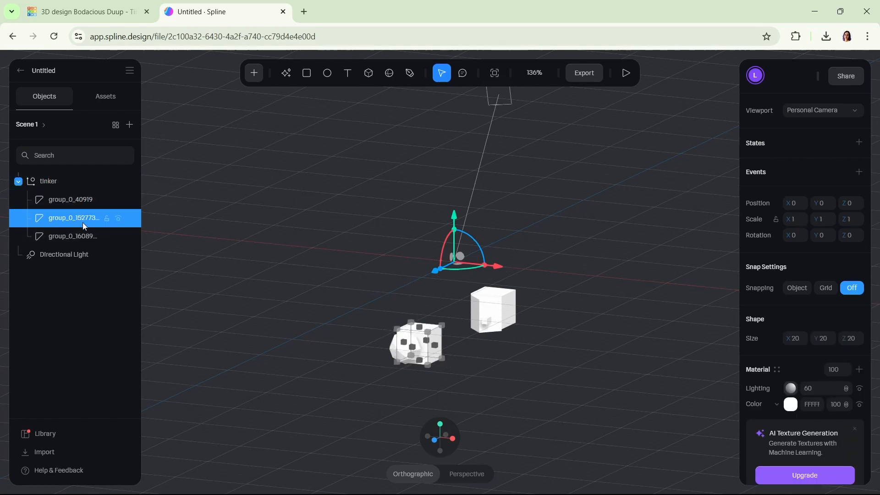
{"action": "left_click", "coordinate": [83, 236]}
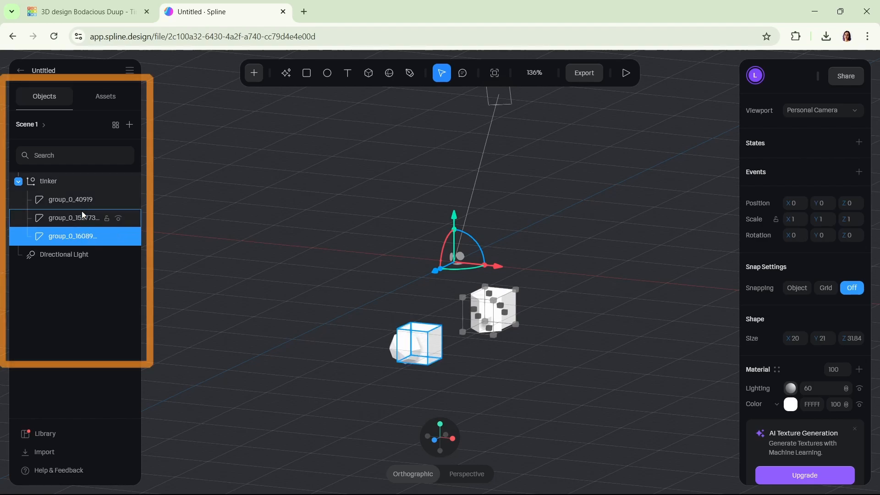
{"action": "left_click", "coordinate": [81, 181]}
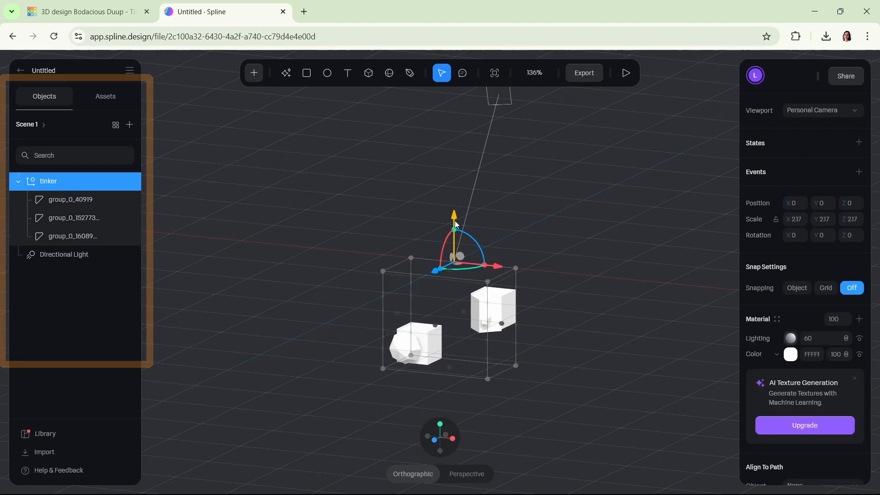
{"action": "left_click_drag", "start_coordinate": [455, 221], "coordinate": [452, 167]}
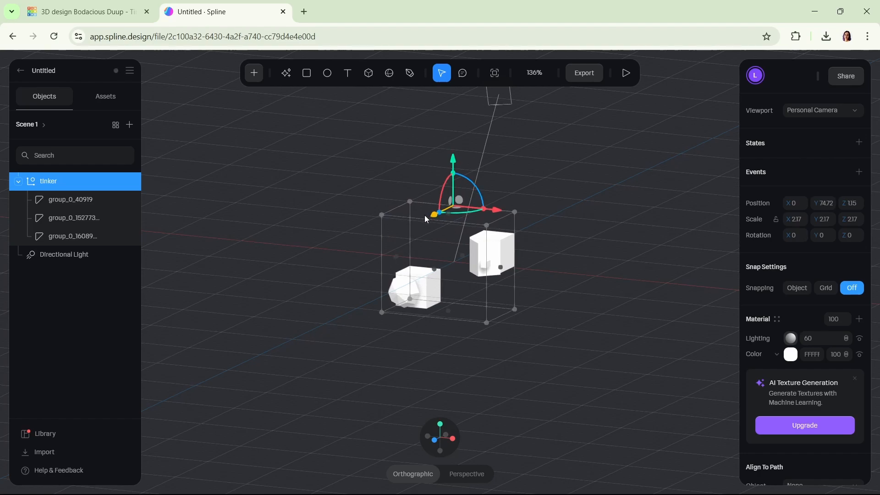
{"action": "left_click_drag", "start_coordinate": [451, 207], "coordinate": [461, 144]}
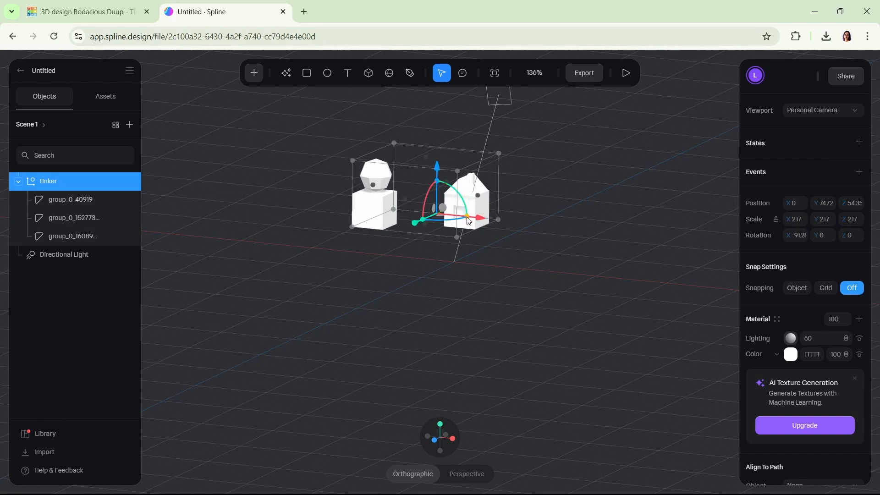
{"action": "mouse_move", "coordinate": [466, 216]}
{"action": "left_mouse_down"}
{"action": "mouse_move", "coordinate": [500, 225]}
{"action": "mouse_move", "coordinate": [461, 221]}
{"action": "left_mouse_up"}
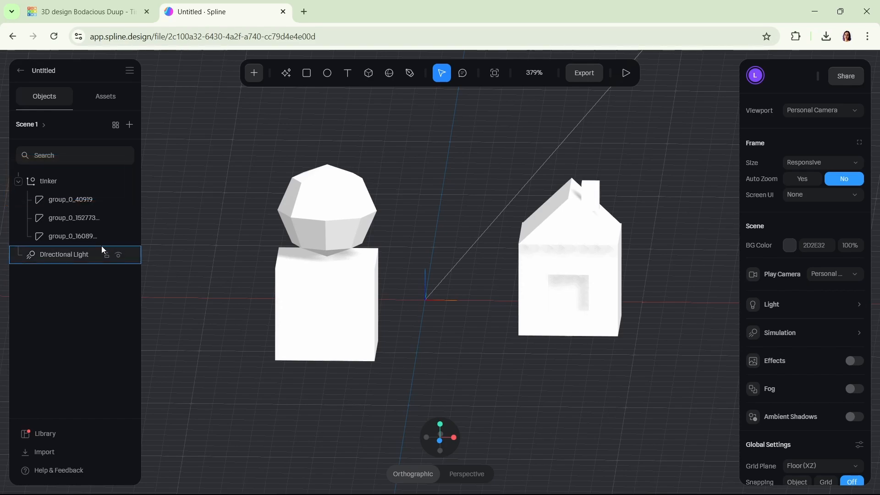
Step: Set the house's material color to dark red, RGB(128,15,15)
{"action": "left_click", "coordinate": [84, 238]}
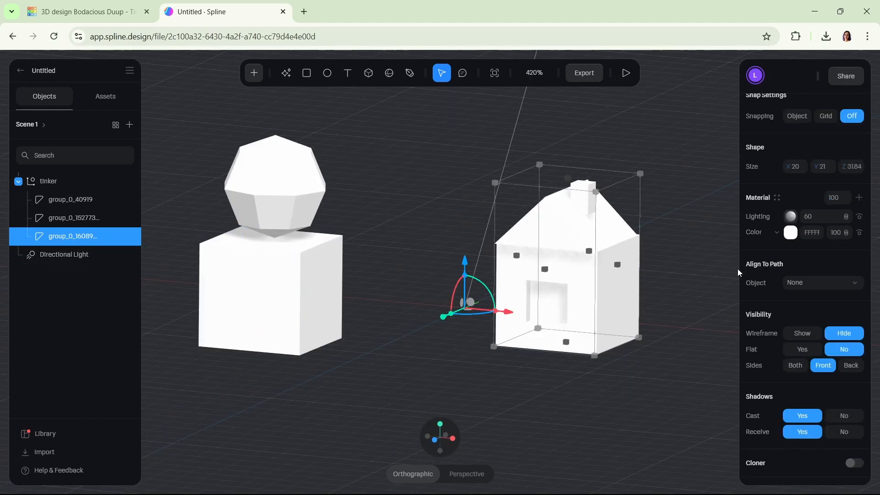
{"action": "left_click", "coordinate": [790, 233]}
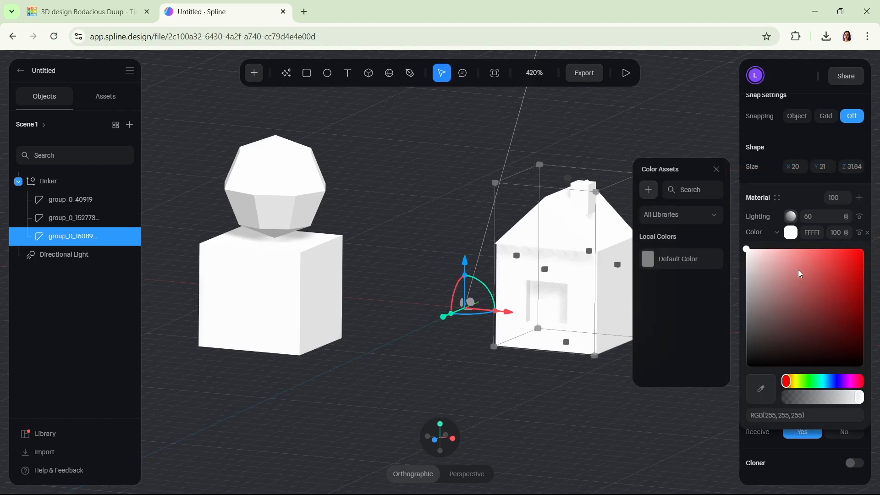
{"action": "left_click_drag", "start_coordinate": [815, 349], "coordinate": [852, 312]}
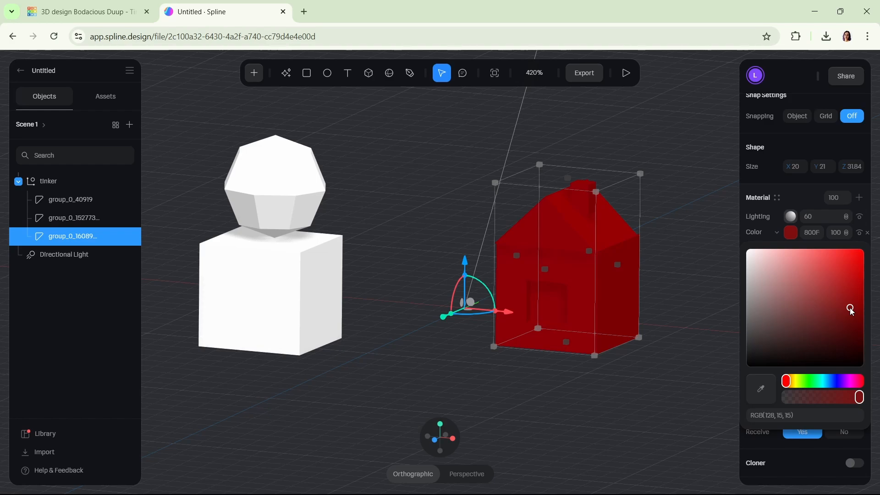
{"action": "left_click", "coordinate": [712, 310]}
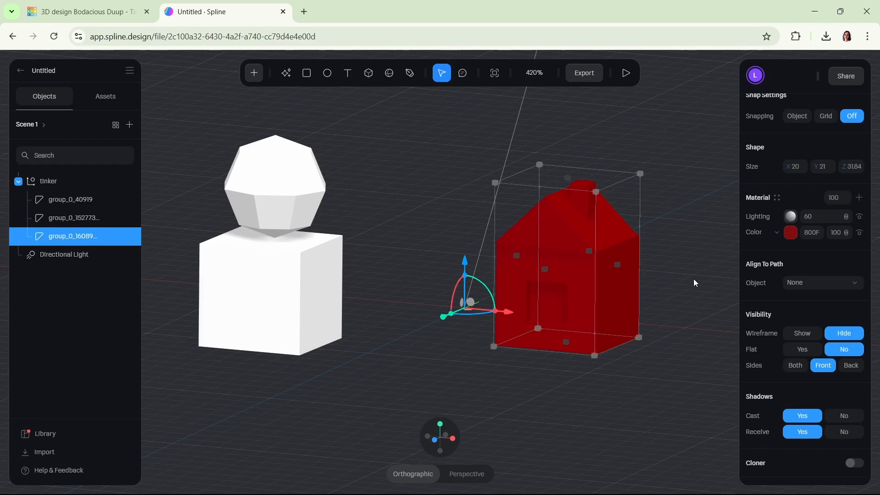
Step: Add a Noise layer to the house's material and set the noise scale to -0.10
{"action": "left_click", "coordinate": [859, 199]}
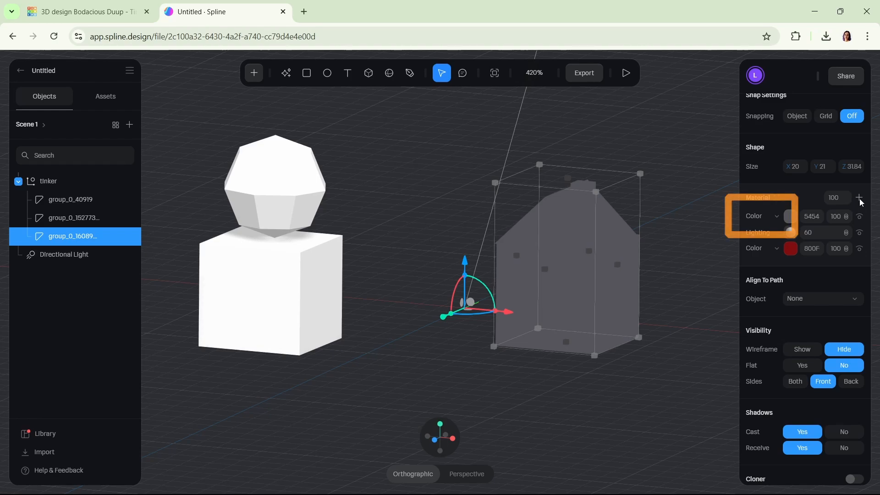
{"action": "left_click", "coordinate": [779, 218]}
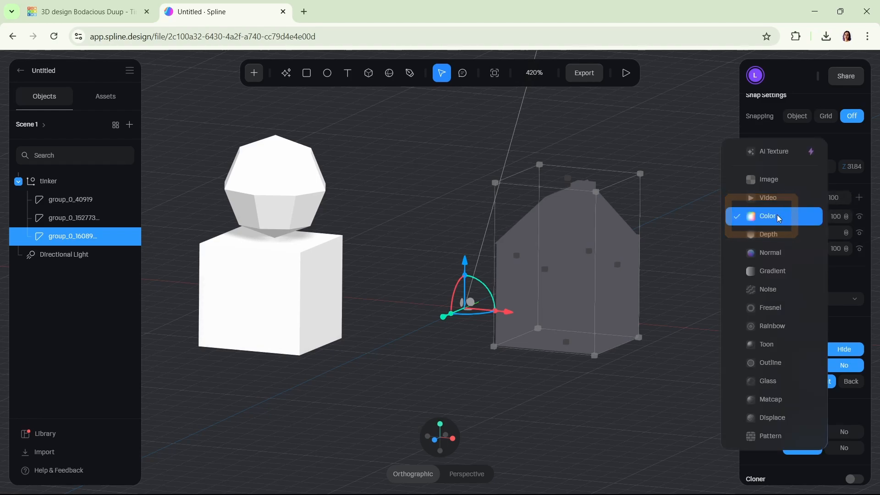
{"action": "left_click", "coordinate": [782, 293]}
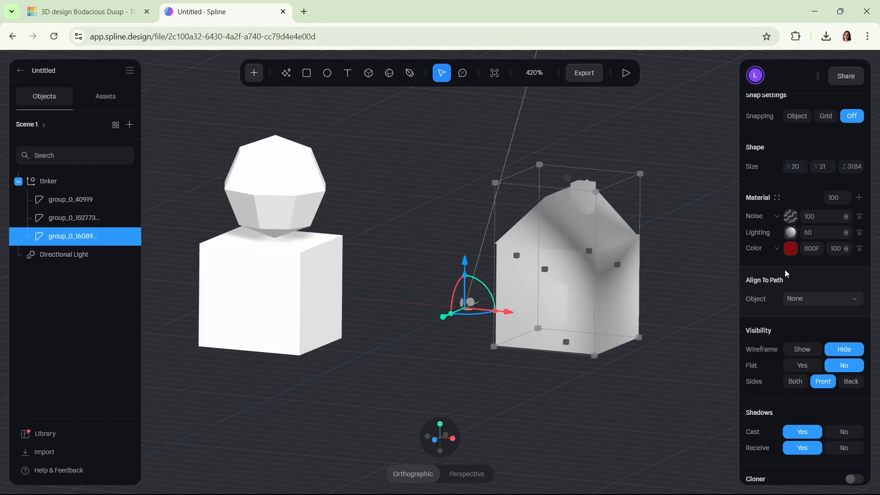
{"action": "left_click", "coordinate": [792, 217]}
{"action": "left_click", "coordinate": [793, 218]}
{"action": "left_click", "coordinate": [793, 218]}
{"action": "left_click_drag", "start_coordinate": [789, 299], "coordinate": [727, 298]}
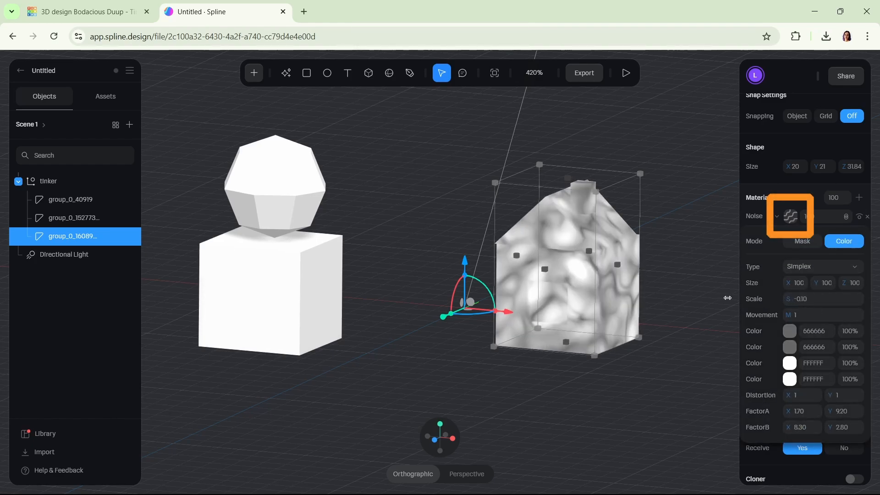
Step: Set the first noise color on the house to dark navy 070A34 and the second to blue 34479E
{"action": "scroll", "coordinate": [790, 297], "scroll_direction": "down", "scroll_amount": 1}
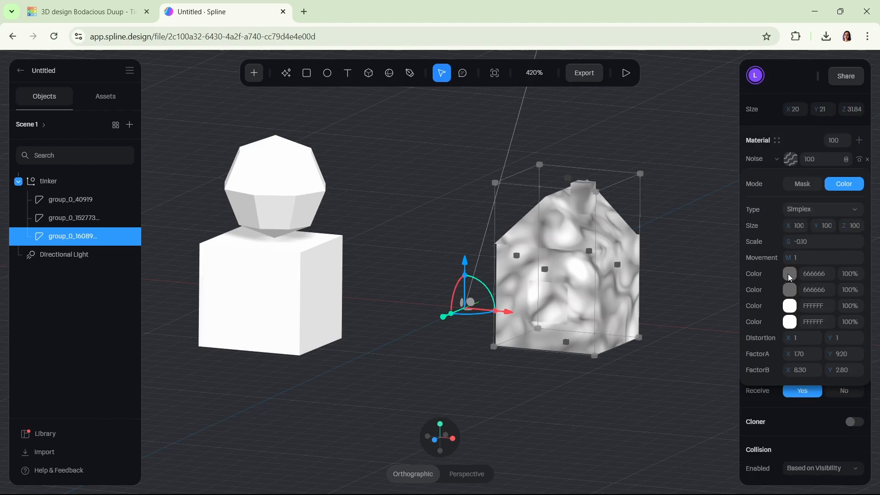
{"action": "left_click", "coordinate": [790, 273]}
{"action": "left_click", "coordinate": [834, 422]}
{"action": "left_click", "coordinate": [848, 384]}
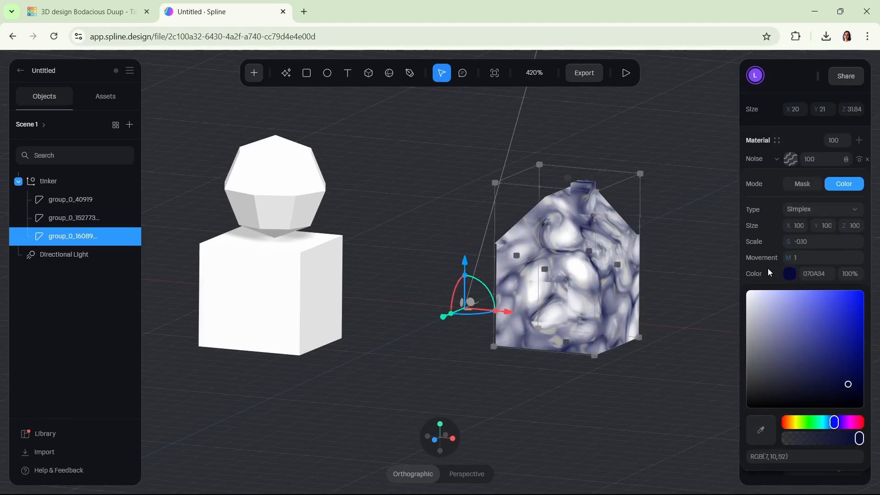
{"action": "left_click", "coordinate": [789, 289]}
{"action": "left_click", "coordinate": [832, 438]}
{"action": "left_click", "coordinate": [825, 351]}
{"action": "key", "text": "Escape"}
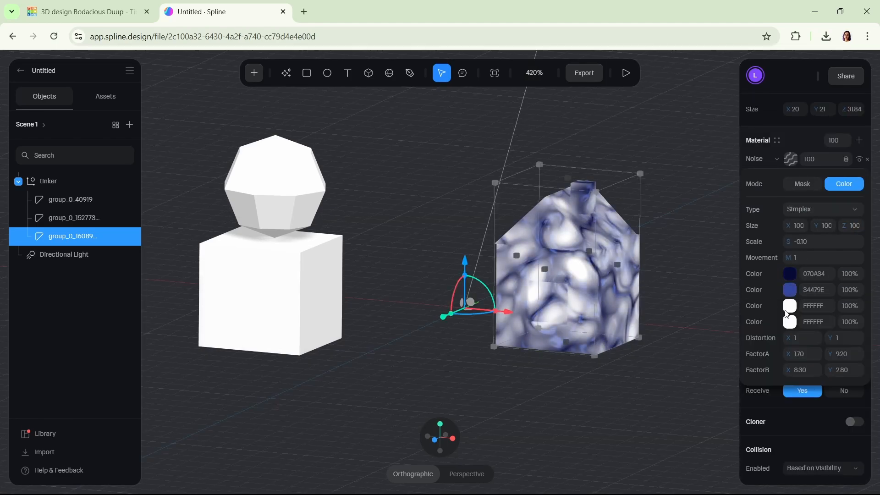
Step: Set the third noise color on the house to pale blue BFCDE2 and the fourth to lavender ADA0EC
{"action": "left_click", "coordinate": [789, 306]}
{"action": "left_click", "coordinate": [815, 387]}
{"action": "left_click", "coordinate": [763, 333]}
{"action": "left_click", "coordinate": [829, 454]}
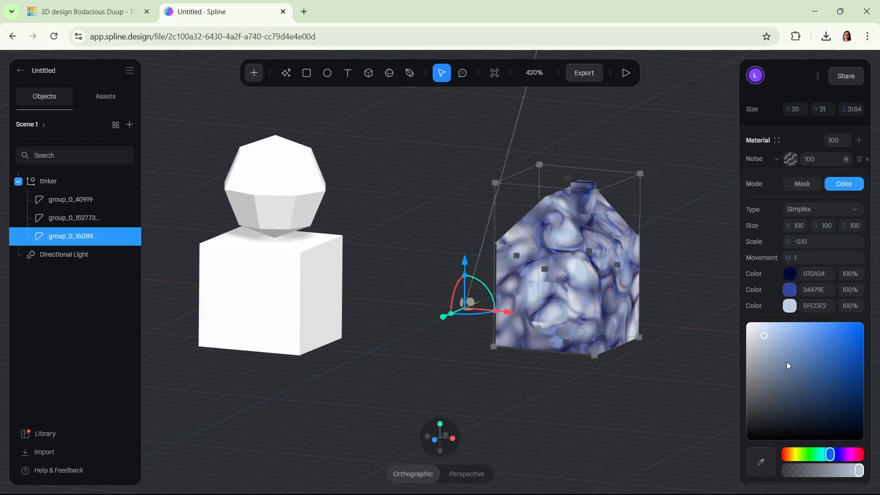
{"action": "left_click", "coordinate": [789, 305]}
{"action": "left_click", "coordinate": [790, 322]}
{"action": "left_click", "coordinate": [836, 470]}
{"action": "left_click", "coordinate": [836, 373]}
{"action": "mouse_move", "coordinate": [837, 372]}
{"action": "left_mouse_down"}
{"action": "mouse_move", "coordinate": [836, 407]}
{"action": "mouse_move", "coordinate": [784, 347]}
{"action": "left_mouse_up"}
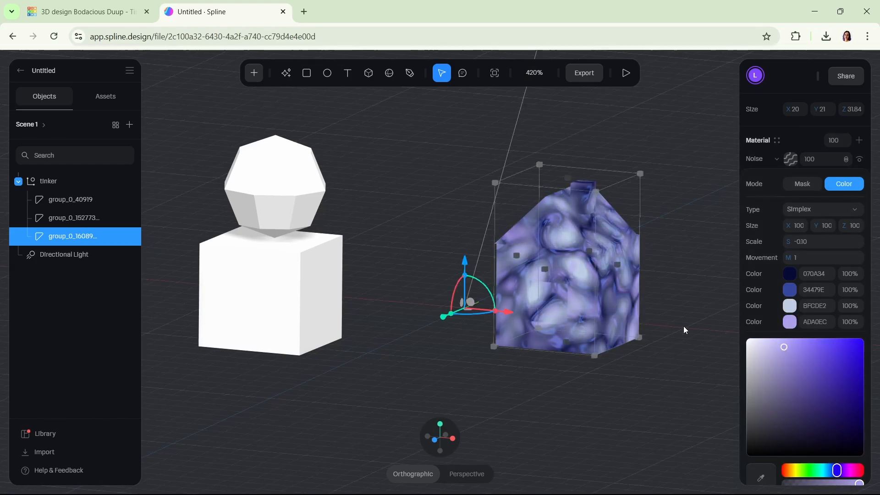
{"action": "left_click", "coordinate": [787, 321]}
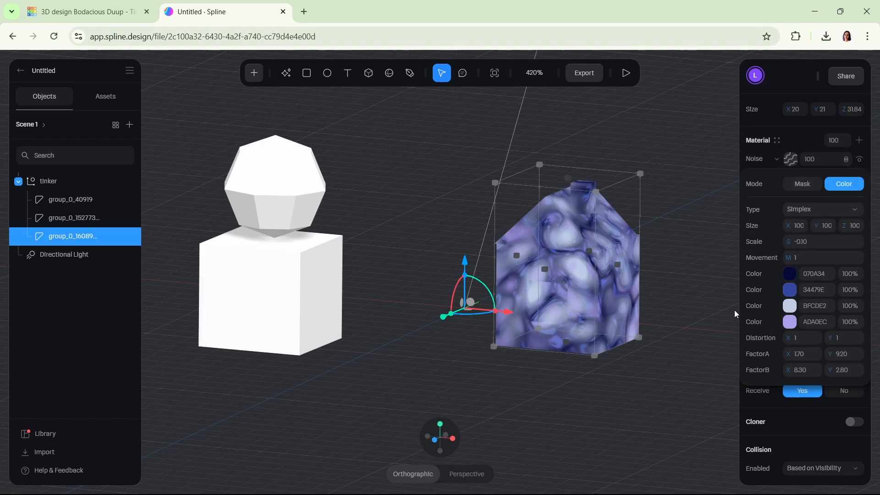
Step: Set the opacity of the Noise layer on the house's material to 50
{"action": "left_click", "coordinate": [790, 162]}
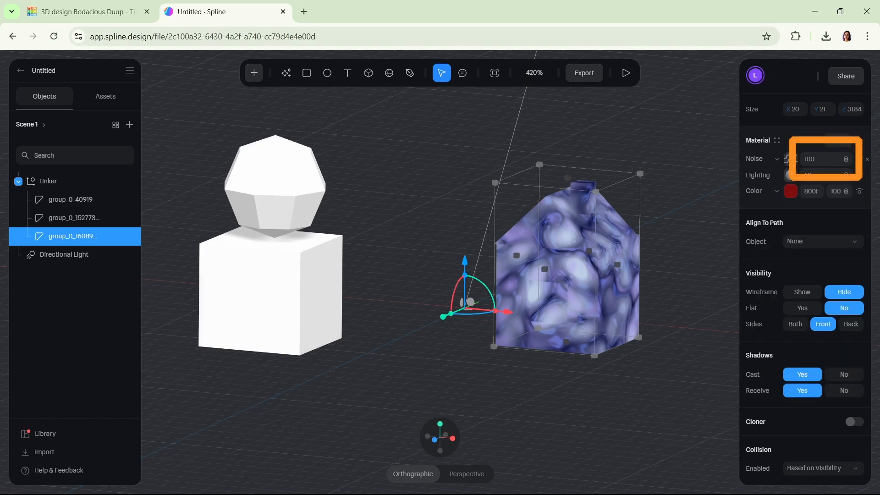
{"action": "left_click", "coordinate": [814, 159]}
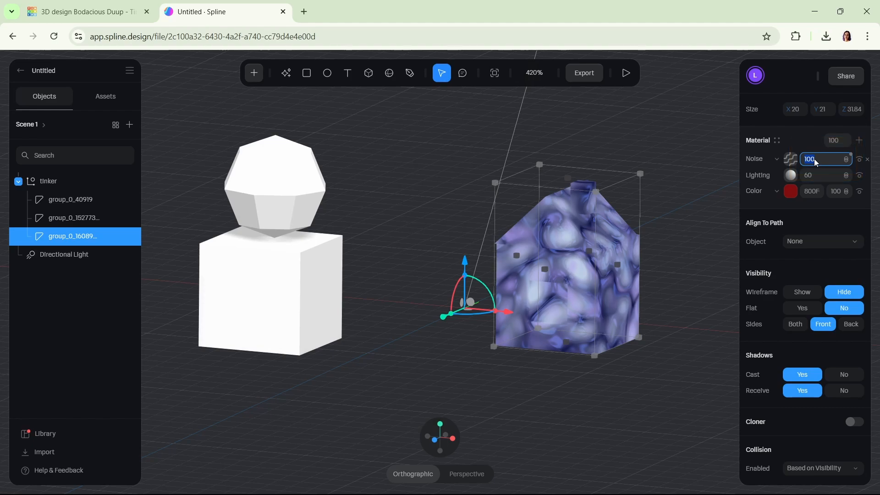
{"action": "type", "text": "50"}
{"action": "key", "text": "Return"}
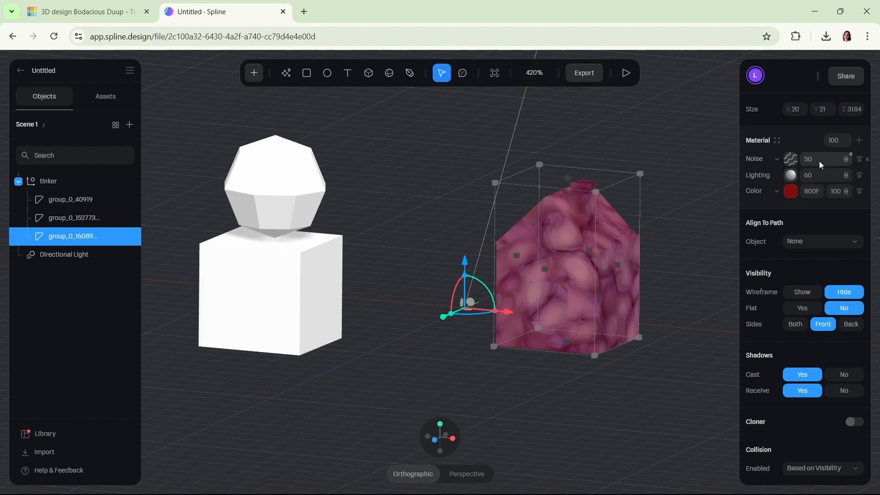
Step: Add a Fresnel layer to the house's material and set its opacity to 40
{"action": "scroll", "coordinate": [818, 161], "scroll_direction": "up", "scroll_amount": 3}
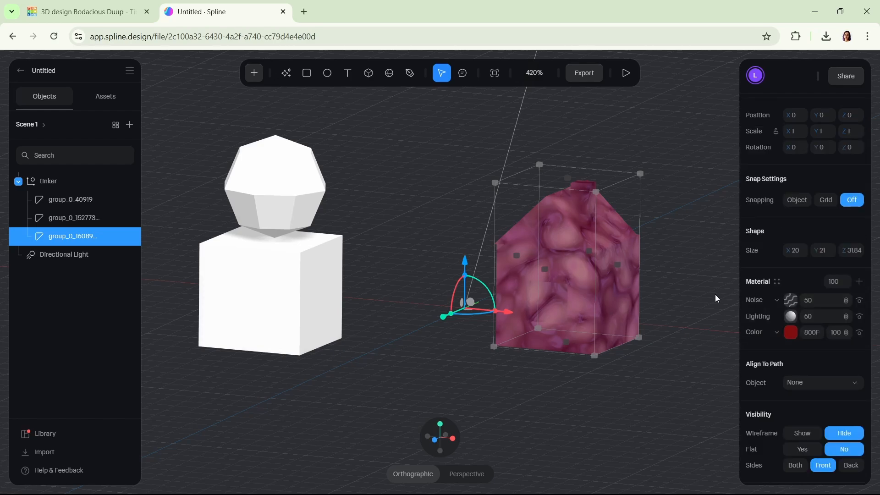
{"action": "scroll", "coordinate": [715, 294], "scroll_direction": "down", "scroll_amount": 1}
{"action": "scroll", "coordinate": [716, 294], "scroll_direction": "up", "scroll_amount": 1}
{"action": "mouse_move", "coordinate": [765, 306]}
{"action": "left_mouse_down"}
{"action": "mouse_move", "coordinate": [770, 355]}
{"action": "mouse_move", "coordinate": [762, 297]}
{"action": "left_mouse_up"}
{"action": "left_click", "coordinate": [859, 282]}
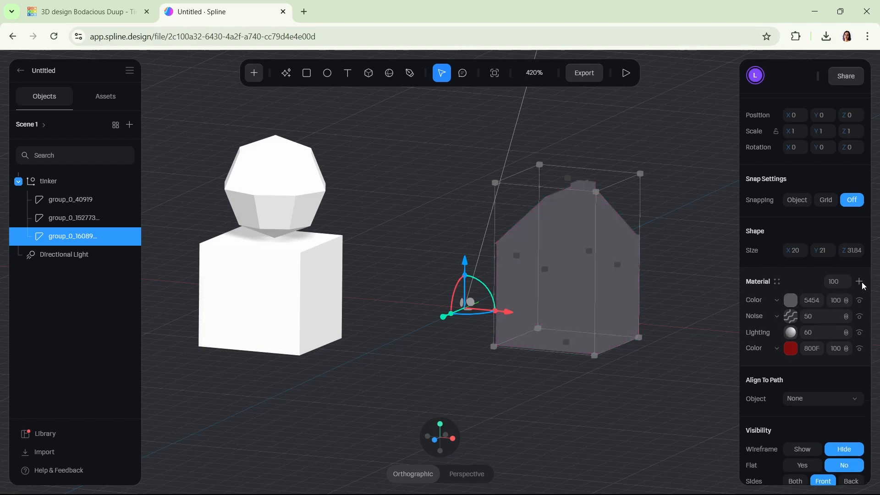
{"action": "left_click", "coordinate": [778, 306]}
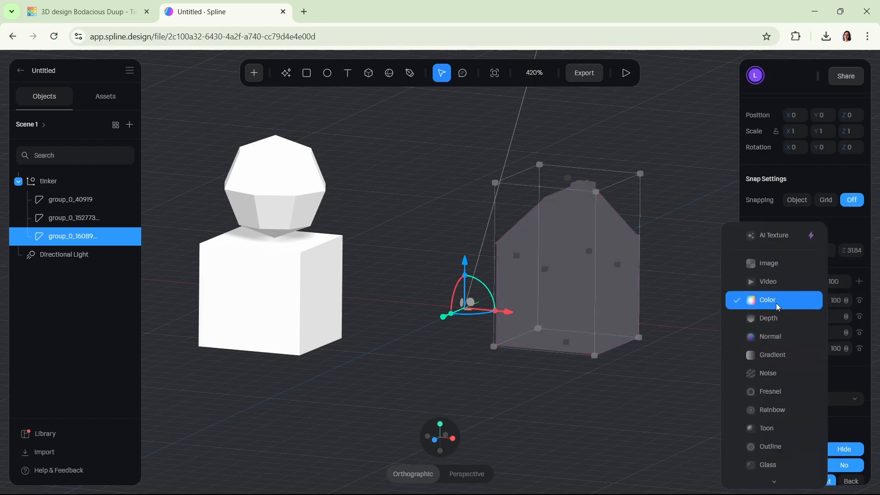
{"action": "left_click", "coordinate": [781, 393]}
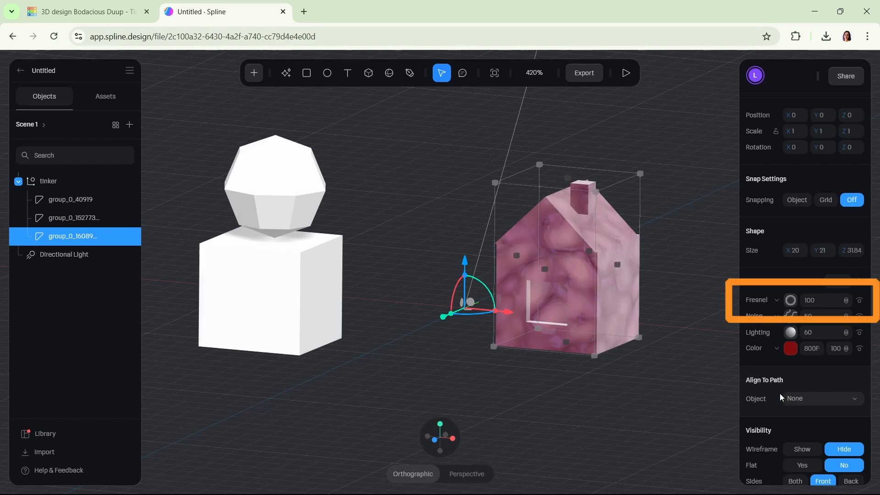
{"action": "left_click", "coordinate": [812, 301]}
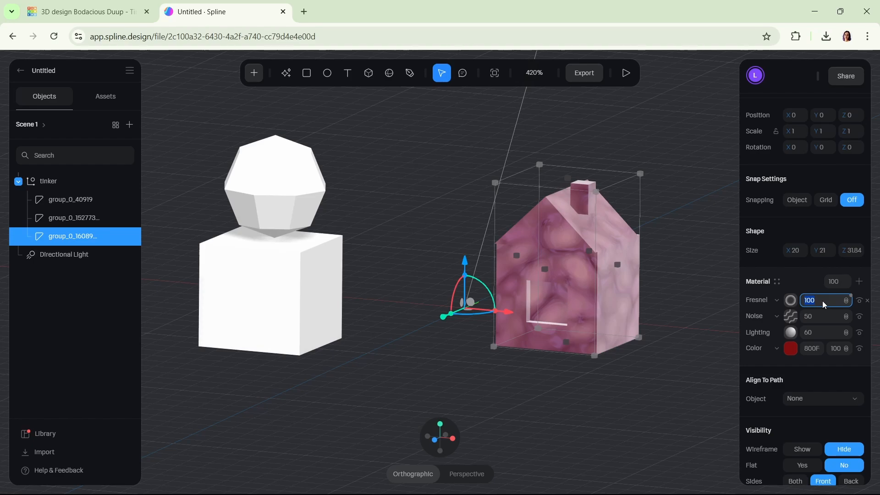
{"action": "type", "text": "40"}
{"action": "key", "text": "Return"}
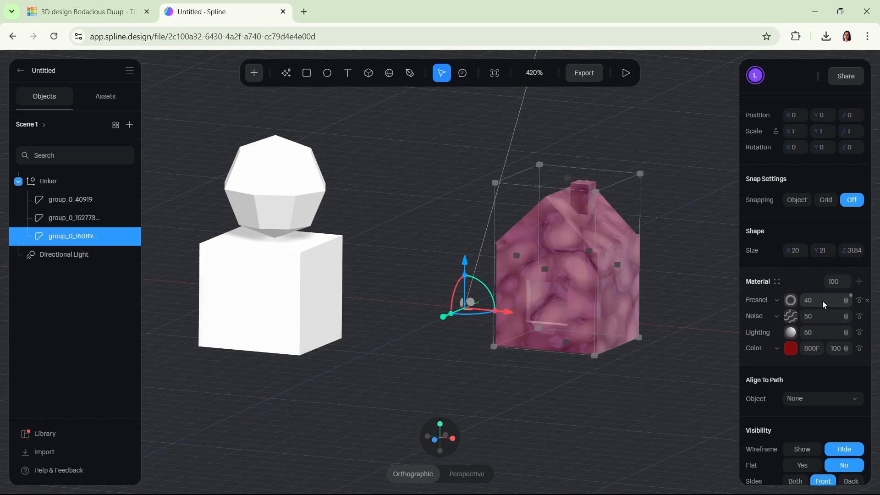
Step: Toggle the visibility of the house's Fresnel layer to compare the look, and delete the layer
{"action": "left_click", "coordinate": [860, 301]}
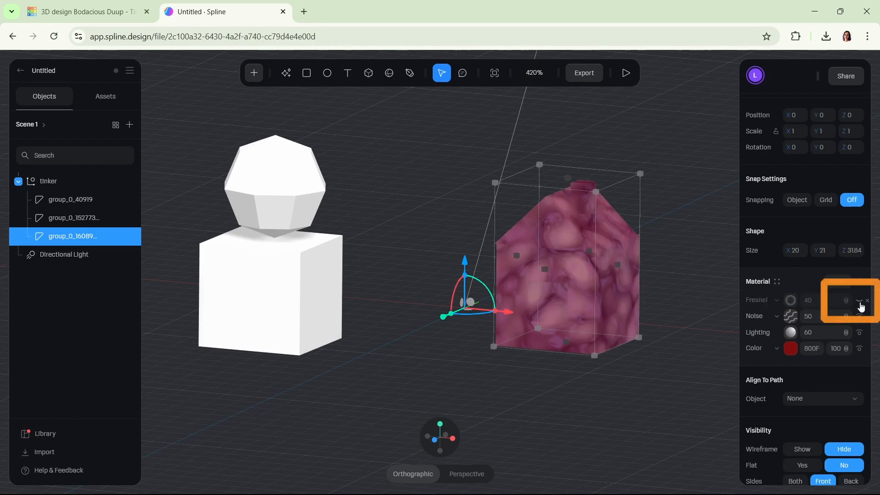
{"action": "left_click", "coordinate": [860, 302]}
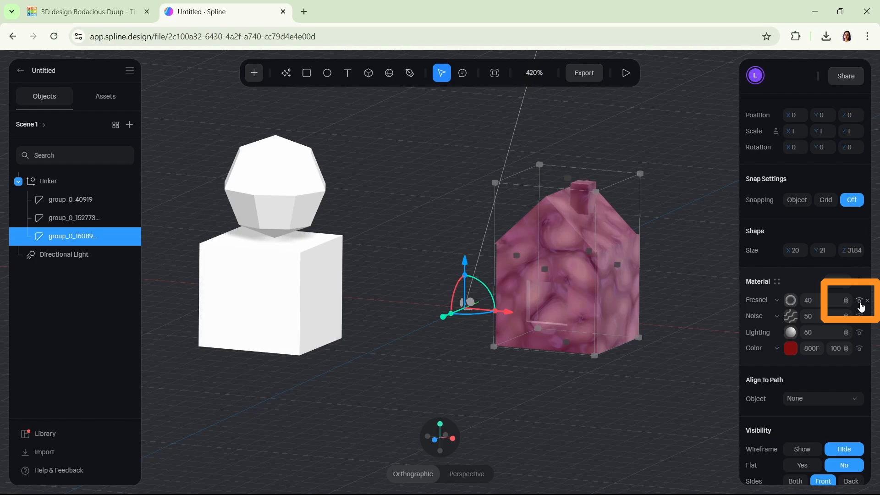
{"action": "left_click", "coordinate": [860, 302]}
{"action": "left_click", "coordinate": [860, 302]}
{"action": "left_click", "coordinate": [867, 302]}
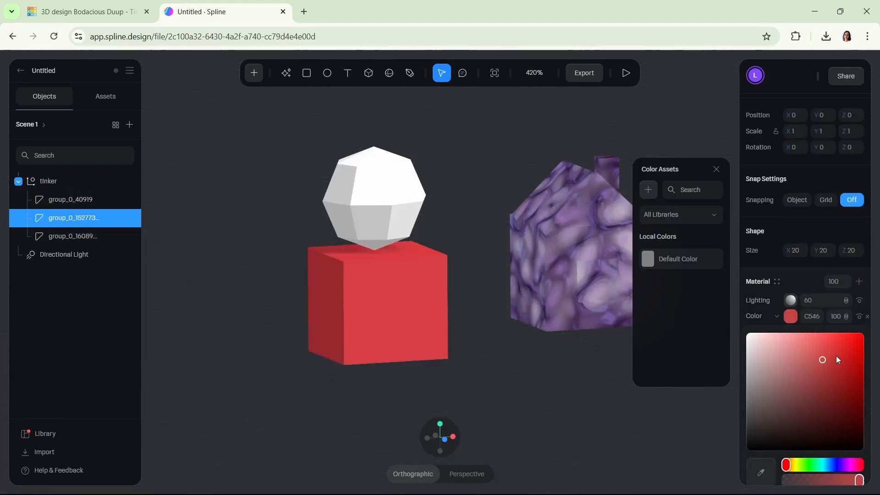
Step: Darken the cube's red material color and add a Fresnel layer with its opacity set to 40
{"action": "left_click_drag", "start_coordinate": [837, 360], "coordinate": [832, 426]}
{"action": "left_click", "coordinate": [858, 281]}
{"action": "left_click", "coordinate": [776, 300]}
{"action": "left_click", "coordinate": [769, 390]}
{"action": "left_click", "coordinate": [815, 301]}
{"action": "type", "text": "40"}
{"action": "key", "text": "Return"}
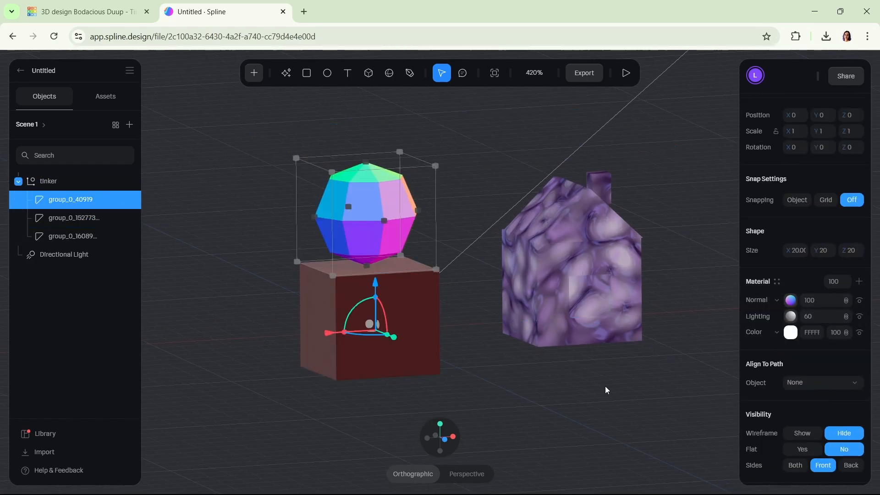
Step: Add a Fresnel layer to the sphere's material
{"action": "left_click", "coordinate": [859, 281]}
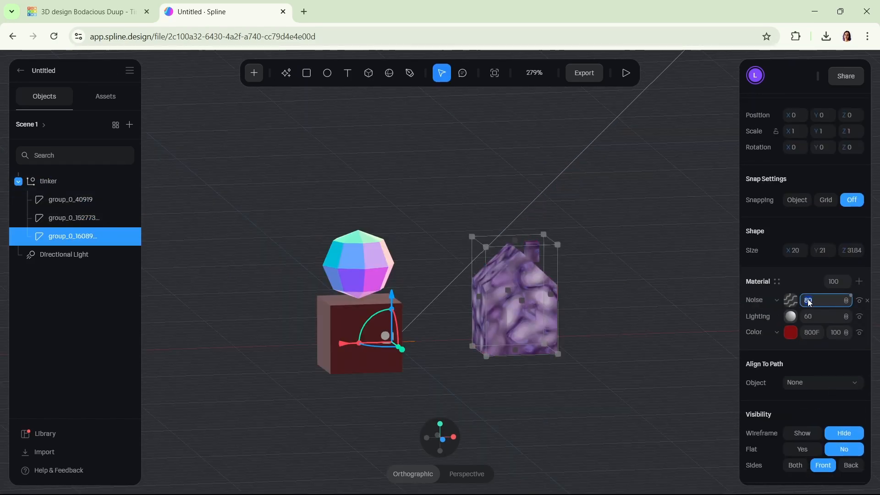
Step: Darken the second color of the house's Noise layer and adjust the noise scale for a larger pattern
{"action": "double_click", "coordinate": [526, 290]}
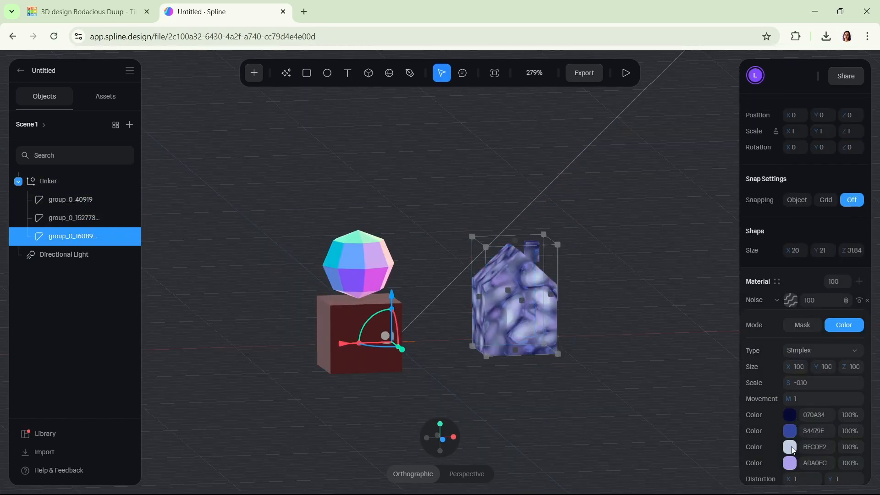
{"action": "left_click", "coordinate": [790, 431]}
{"action": "scroll", "coordinate": [789, 431], "scroll_direction": "down", "scroll_amount": 3}
{"action": "left_click_drag", "start_coordinate": [825, 352], "coordinate": [849, 416]}
{"action": "left_click", "coordinate": [790, 305]}
{"action": "left_click", "coordinate": [789, 273]}
{"action": "left_click_drag", "start_coordinate": [792, 241], "coordinate": [806, 241]}
{"action": "left_click", "coordinate": [216, 269]}
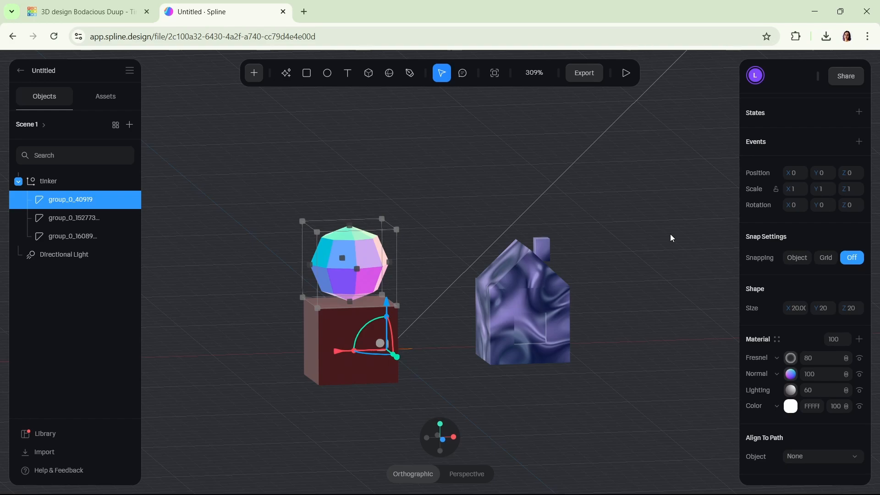
Step: Add a new state to the sphere, raised to Z about 42.5 and scaled to about 1.43 × 1.78 × 1.21, and compare it with Base State
{"action": "left_click", "coordinate": [860, 113]}
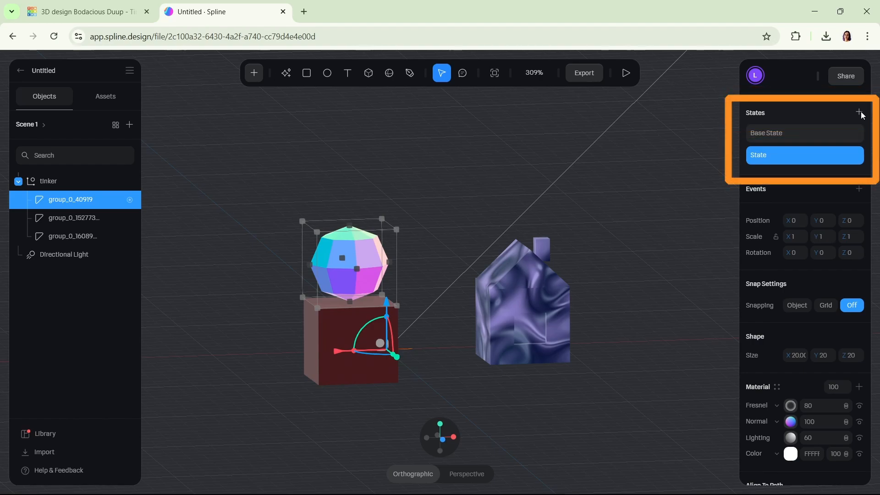
{"action": "left_click", "coordinate": [850, 133]}
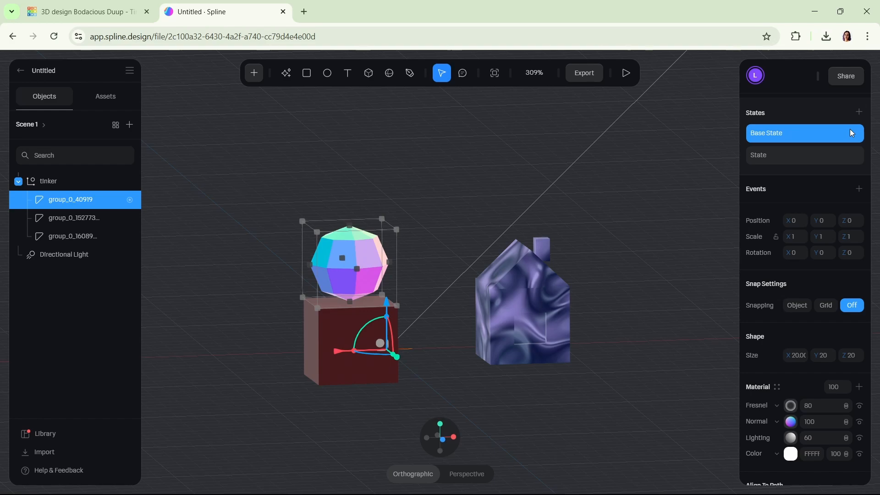
{"action": "left_click", "coordinate": [849, 157]}
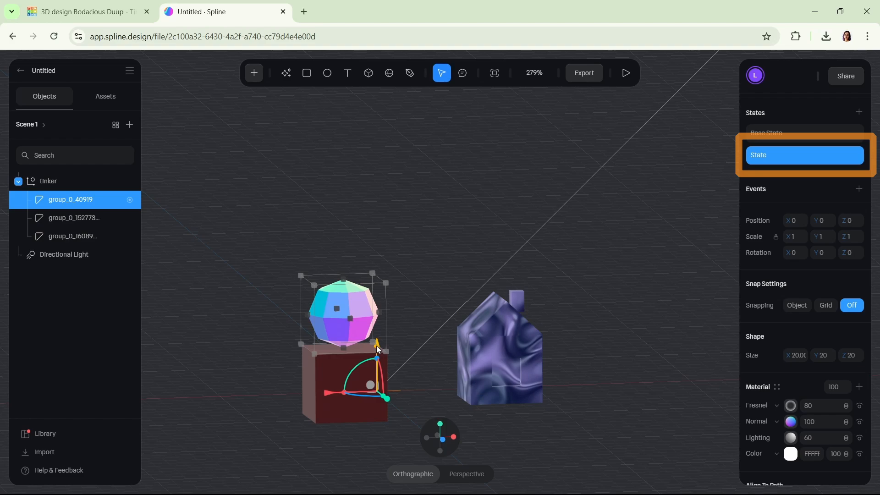
{"action": "left_click_drag", "start_coordinate": [378, 343], "coordinate": [376, 205]}
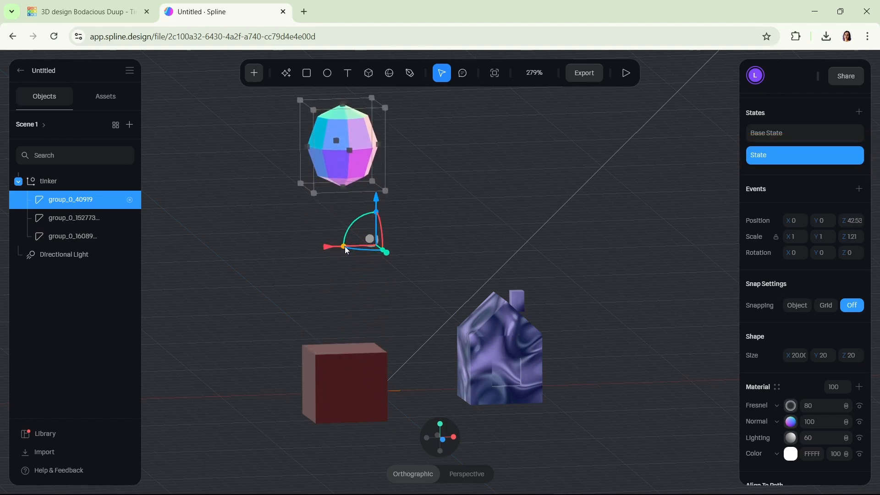
{"action": "left_click_drag", "start_coordinate": [346, 250], "coordinate": [432, 274]}
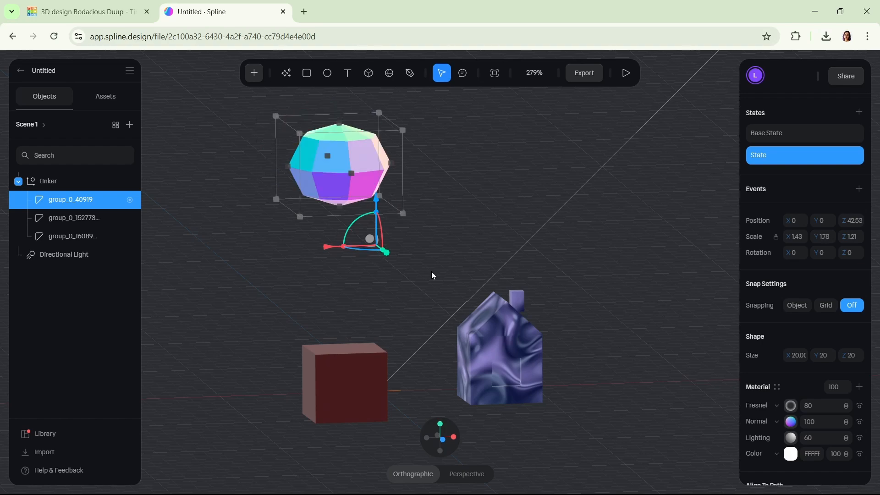
{"action": "left_click", "coordinate": [789, 132]}
{"action": "left_click", "coordinate": [790, 153]}
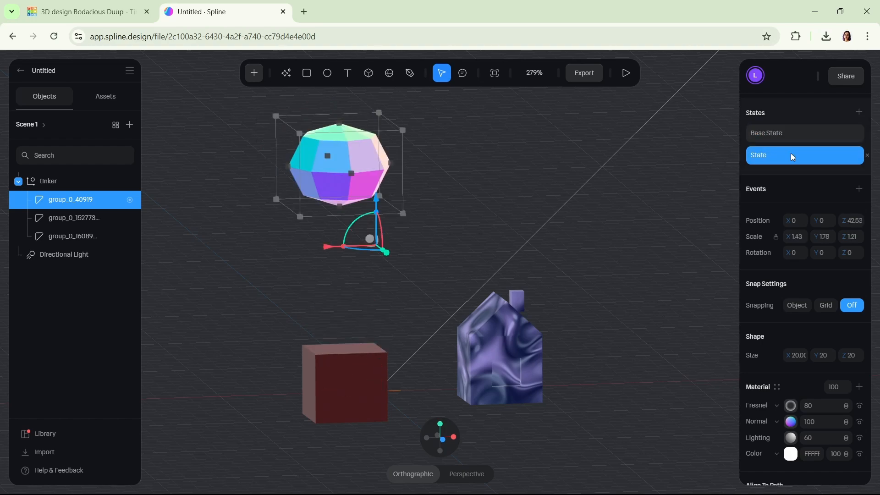
{"action": "left_click", "coordinate": [795, 134]}
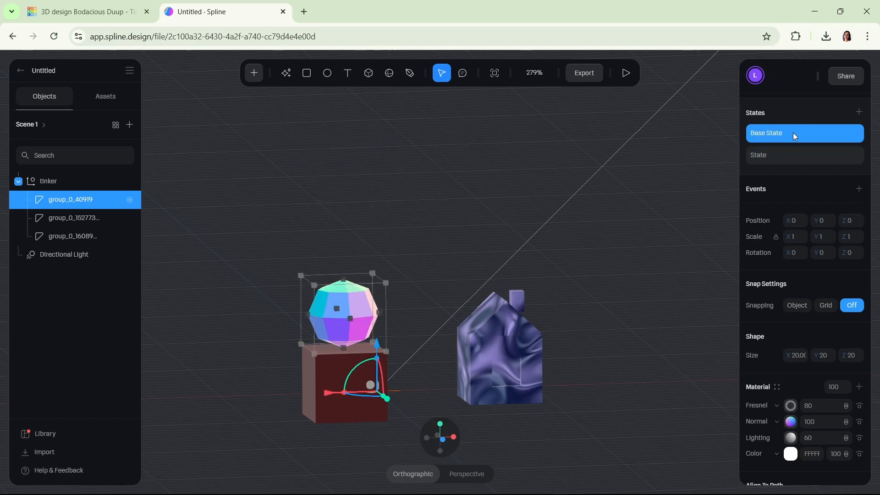
{"action": "left_click", "coordinate": [794, 155]}
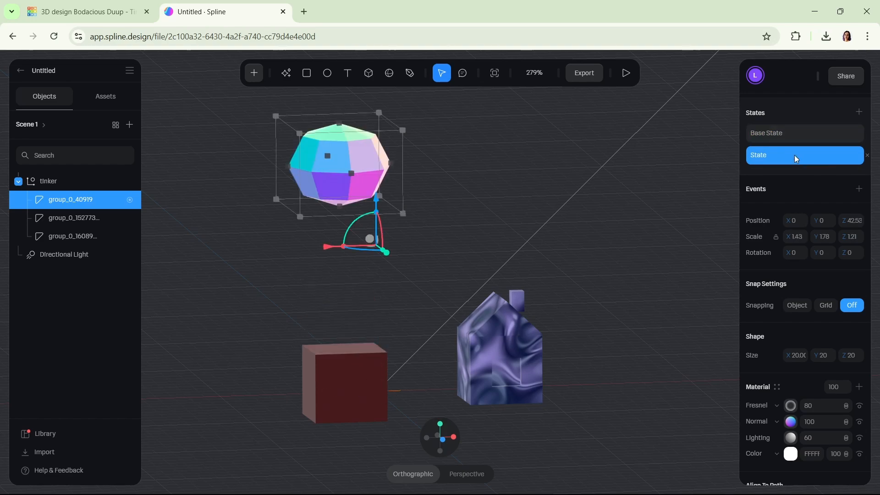
Step: Add a second new state that moves the sphere along X to about 56.6, preview all states, and return to Base State
{"action": "left_click", "coordinate": [859, 112]}
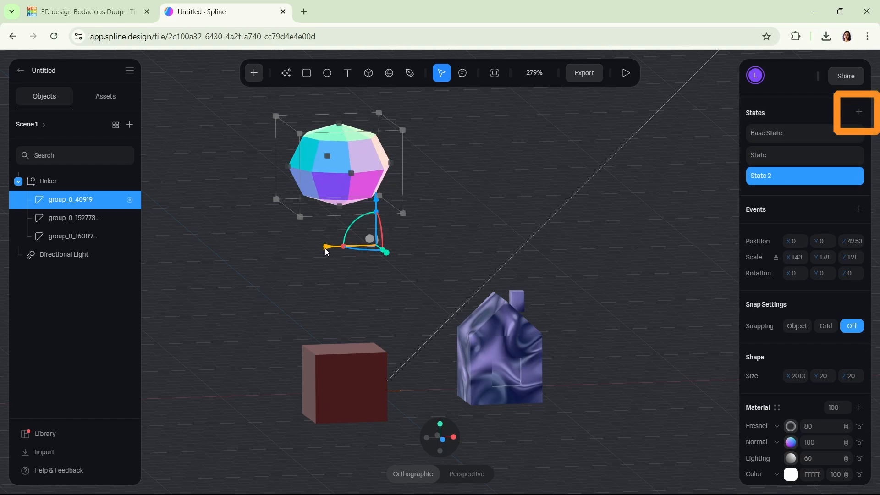
{"action": "left_click_drag", "start_coordinate": [327, 251], "coordinate": [530, 241]}
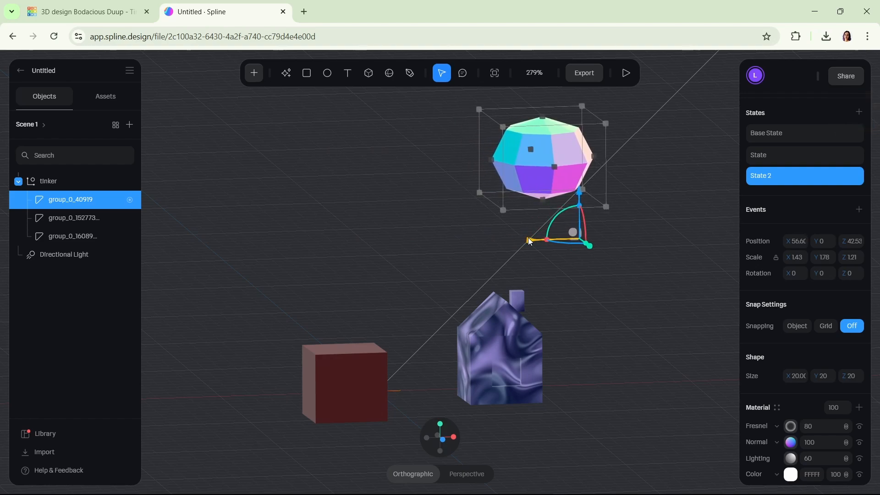
{"action": "left_click", "coordinate": [782, 156]}
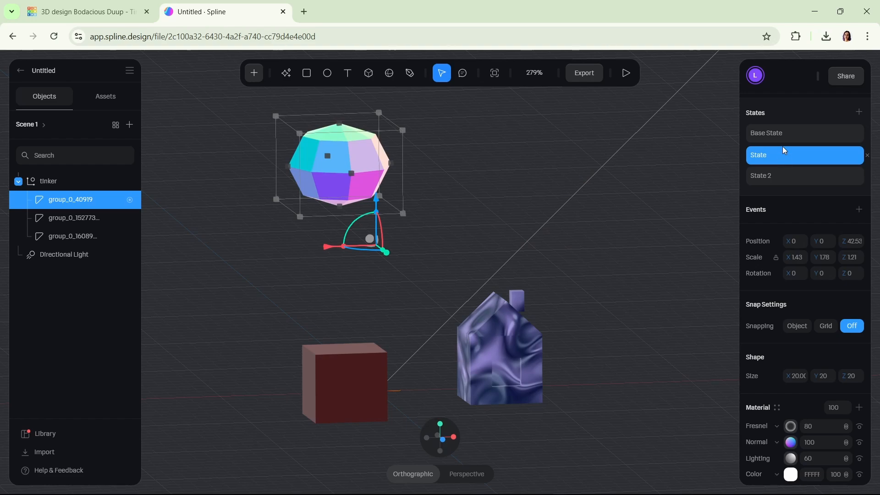
{"action": "left_click", "coordinate": [783, 137]}
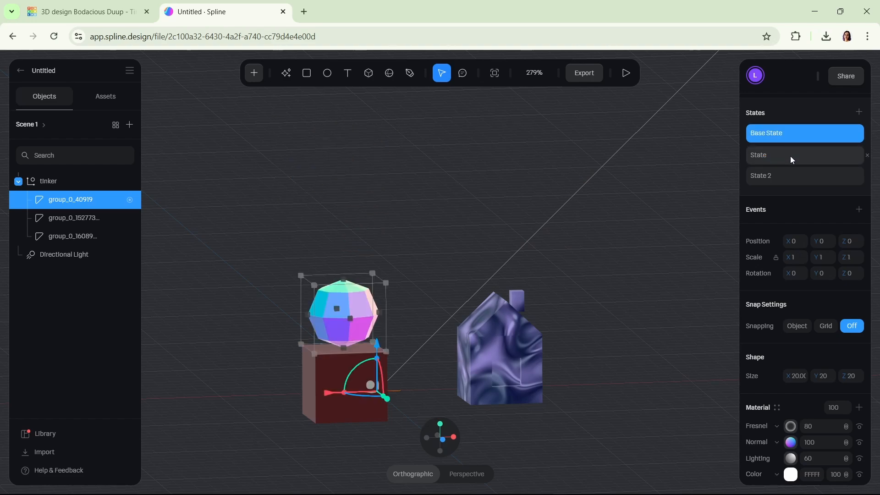
{"action": "left_click", "coordinate": [790, 155]}
{"action": "left_click", "coordinate": [790, 177]}
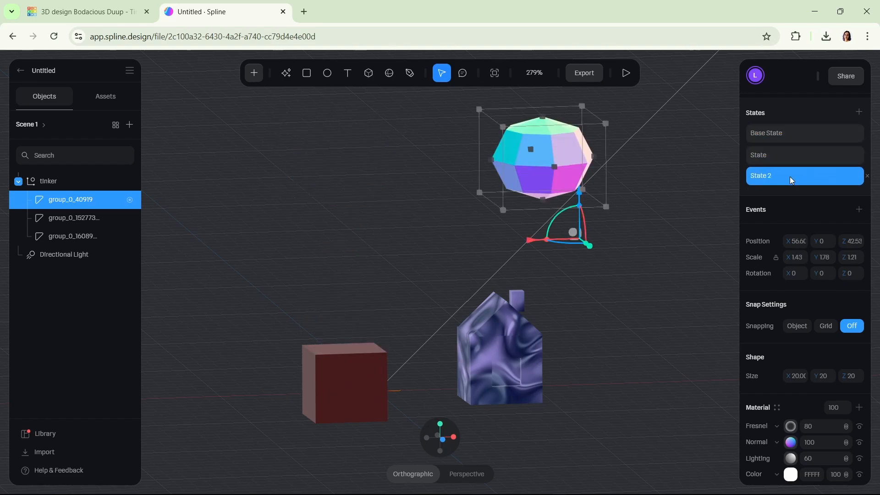
{"action": "left_click", "coordinate": [794, 141]}
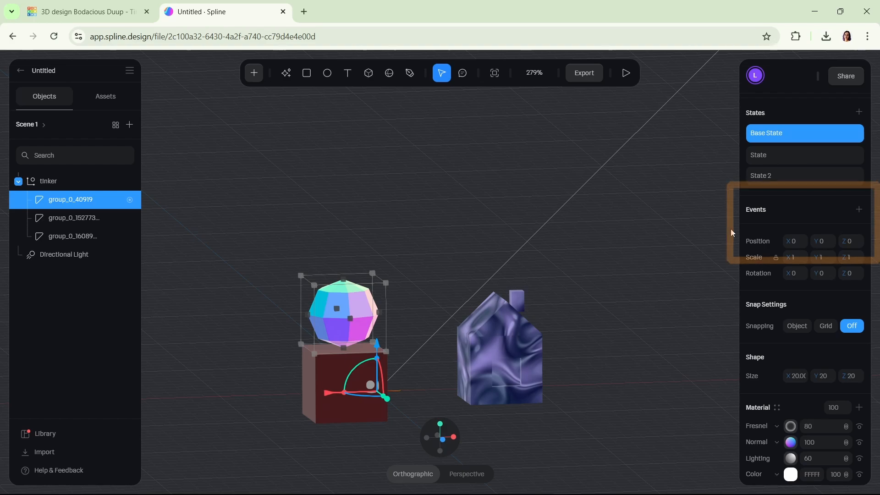
Step: Add a Start event with a Transition action to the sphere and set the first transition state to Base State
{"action": "left_click", "coordinate": [858, 210]}
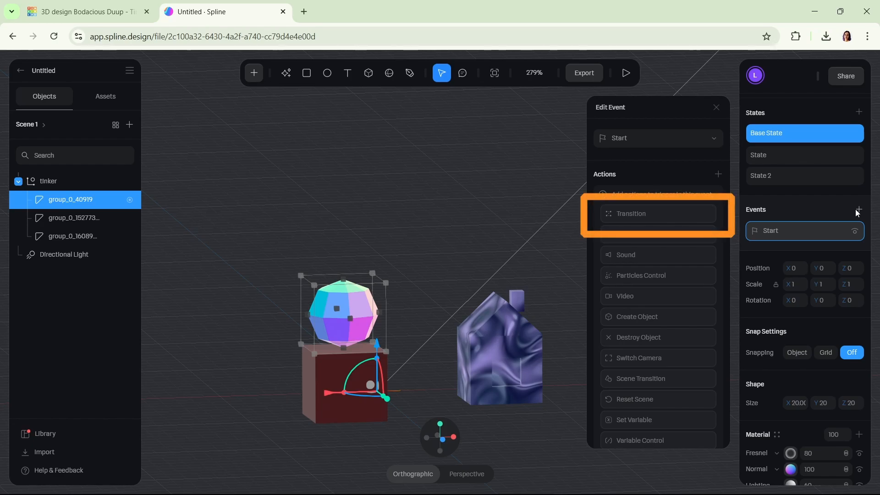
{"action": "left_click", "coordinate": [653, 215]}
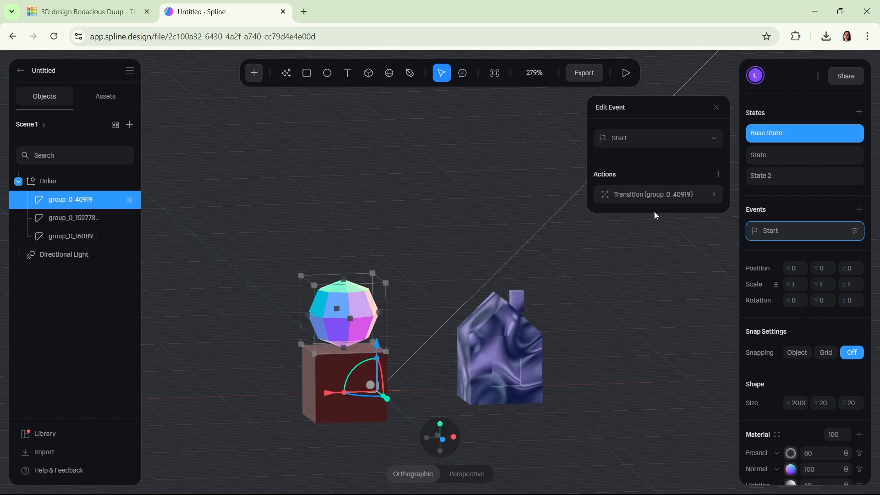
{"action": "left_click", "coordinate": [656, 194]}
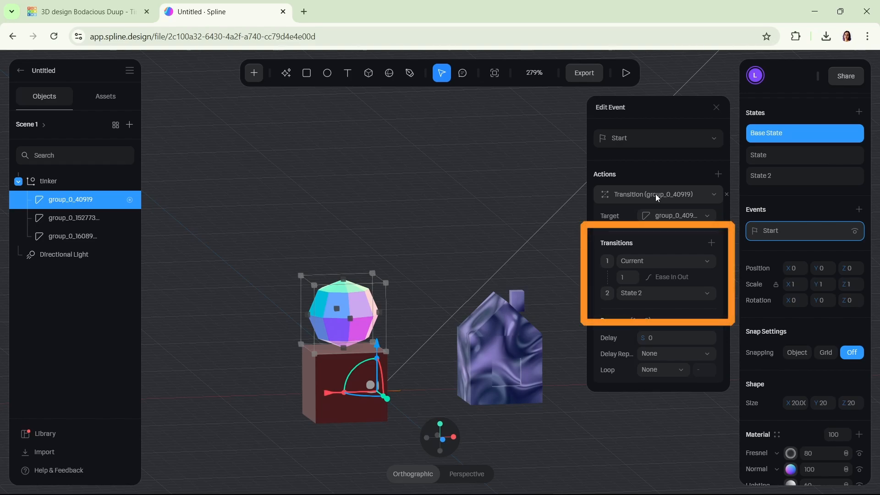
{"action": "left_click", "coordinate": [658, 264]}
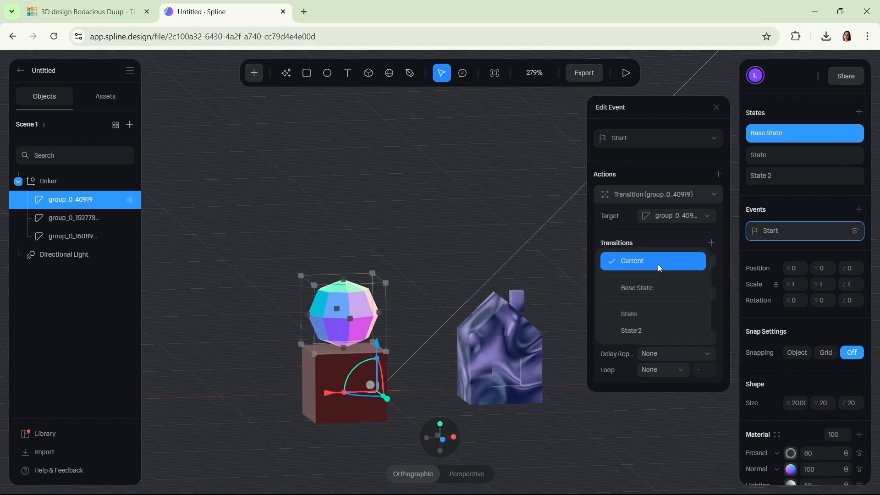
{"action": "left_click", "coordinate": [659, 287]}
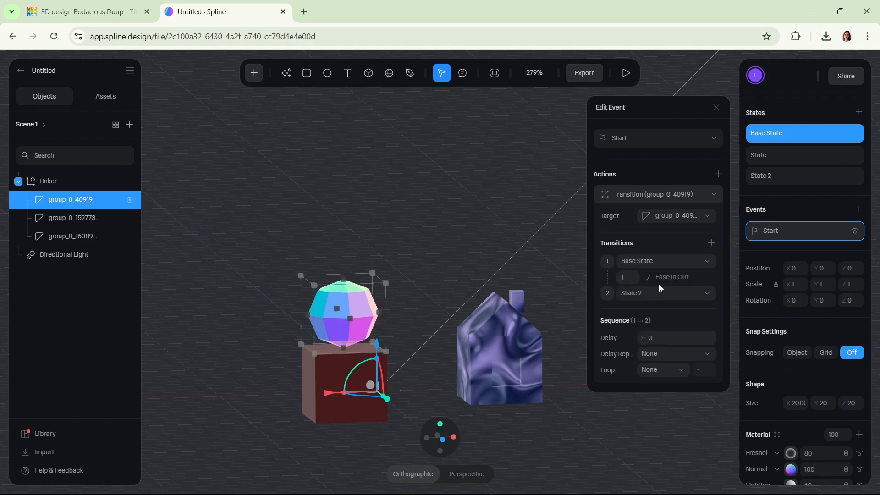
Step: Set the sphere's second transition state to State and add a third transition that ends on State 2
{"action": "left_click", "coordinate": [660, 291]}
{"action": "left_click", "coordinate": [661, 274]}
{"action": "left_click", "coordinate": [711, 244]}
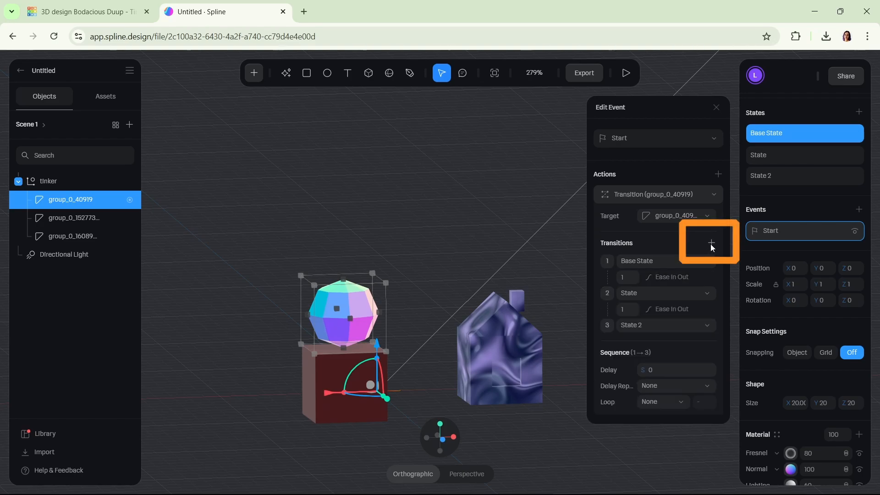
{"action": "left_click", "coordinate": [680, 324]}
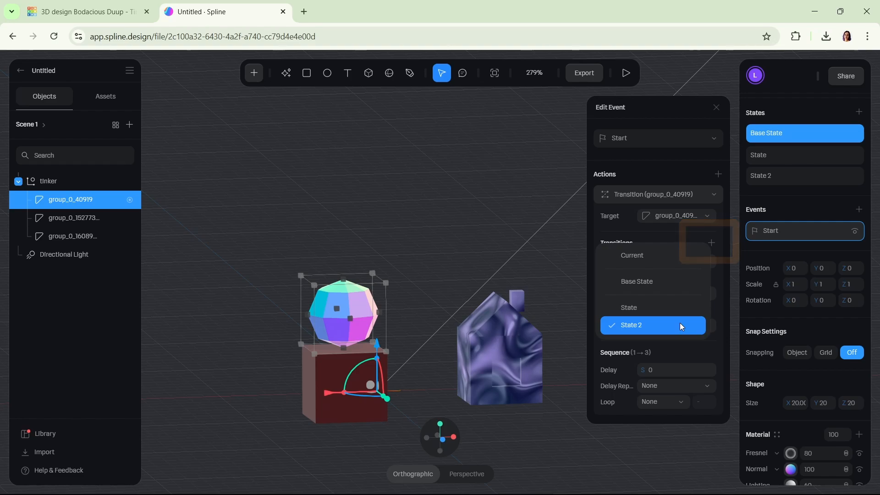
{"action": "left_click", "coordinate": [680, 323]}
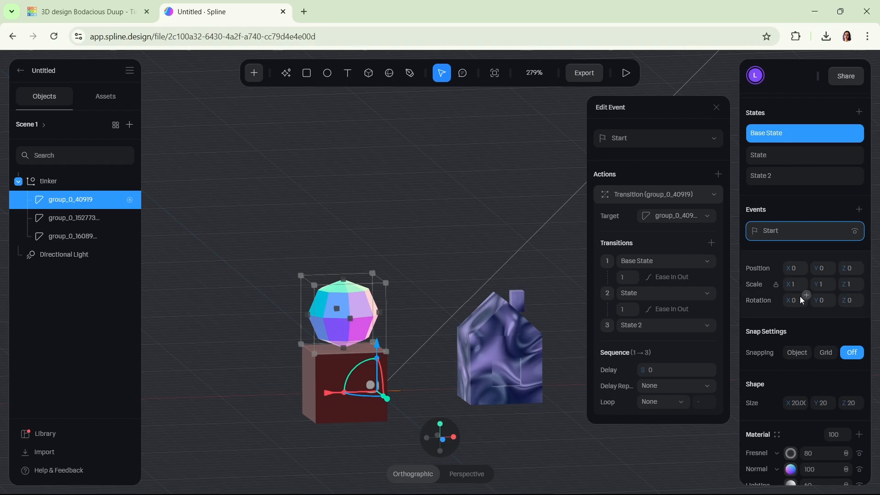
Step: Play the scene to preview the sphere's three-state transition sequence, and return to the editor
{"action": "mouse_move", "coordinate": [603, 328]}
{"action": "left_mouse_down"}
{"action": "mouse_move", "coordinate": [603, 289]}
{"action": "mouse_move", "coordinate": [603, 323]}
{"action": "left_mouse_up"}
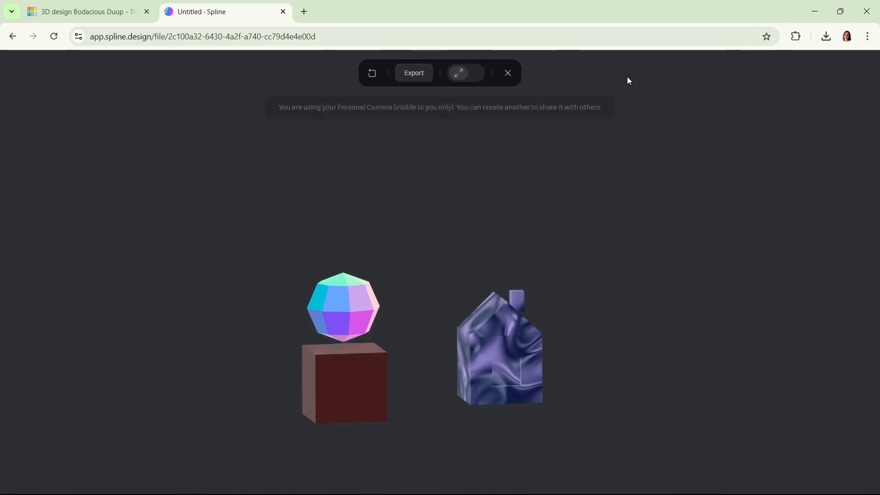
{"action": "left_click", "coordinate": [627, 76]}
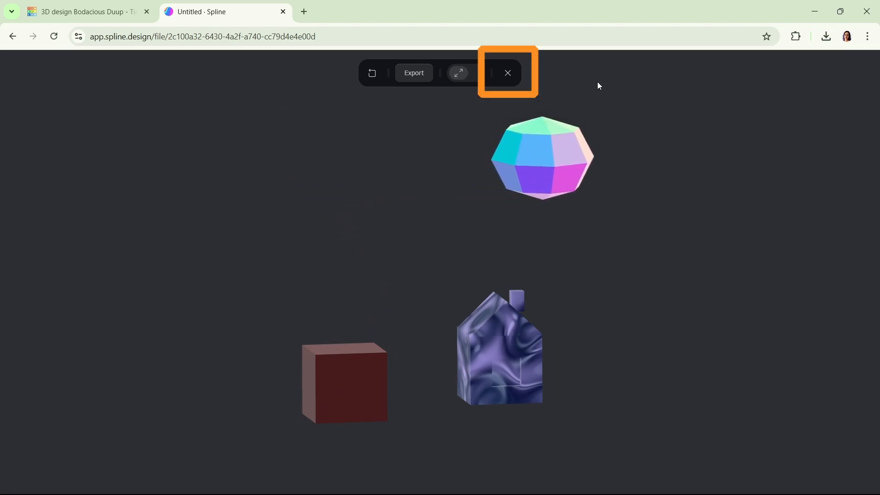
{"action": "left_click", "coordinate": [507, 76]}
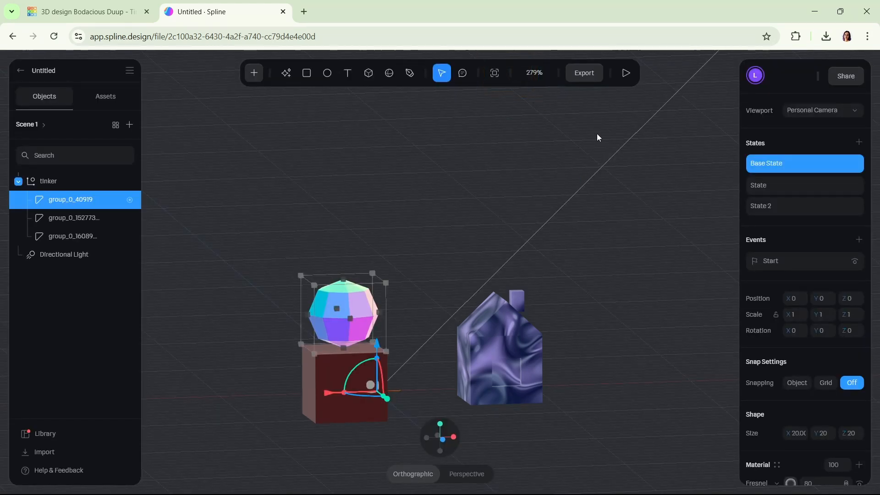
Step: Set the Start event's transition sequence to an Infinite loop with a Ping Pong cycle and preview the animation
{"action": "left_click", "coordinate": [798, 265]}
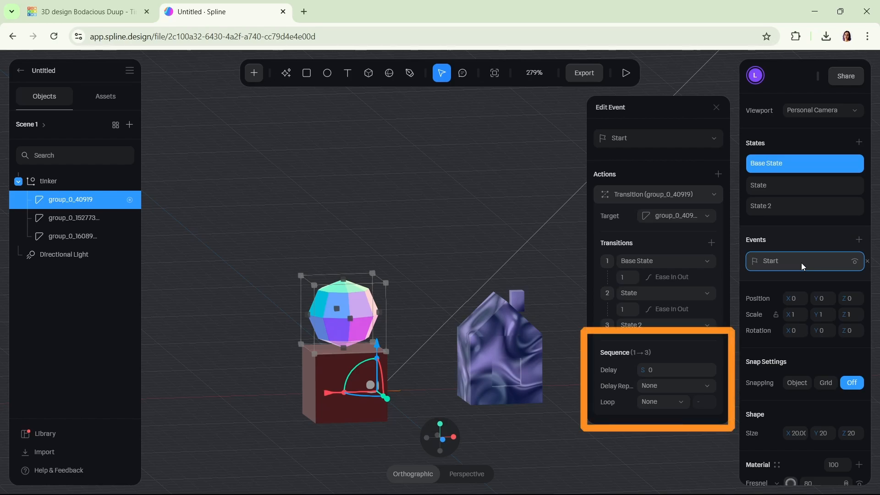
{"action": "left_click", "coordinate": [671, 400]}
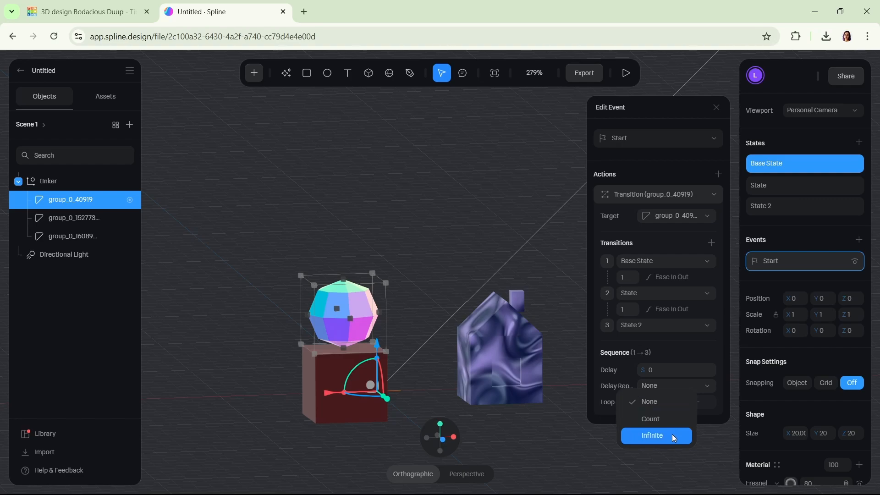
{"action": "left_click", "coordinate": [672, 433]}
{"action": "left_click", "coordinate": [674, 421]}
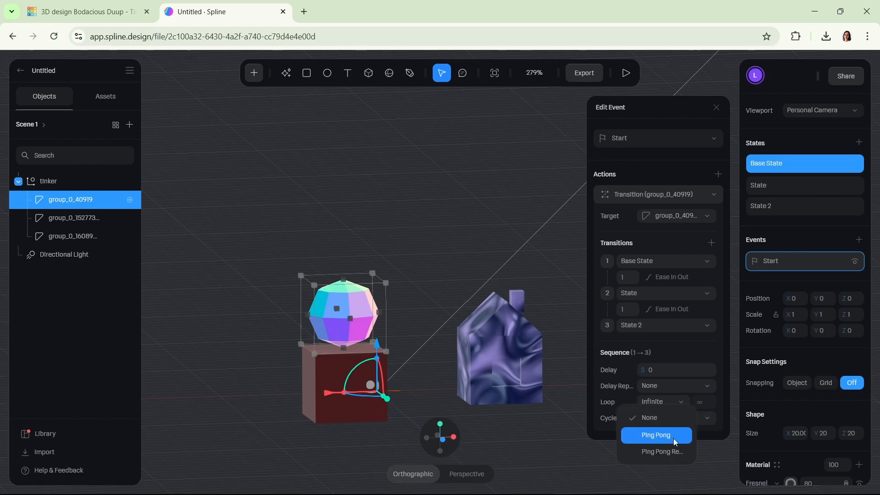
{"action": "left_click", "coordinate": [673, 438]}
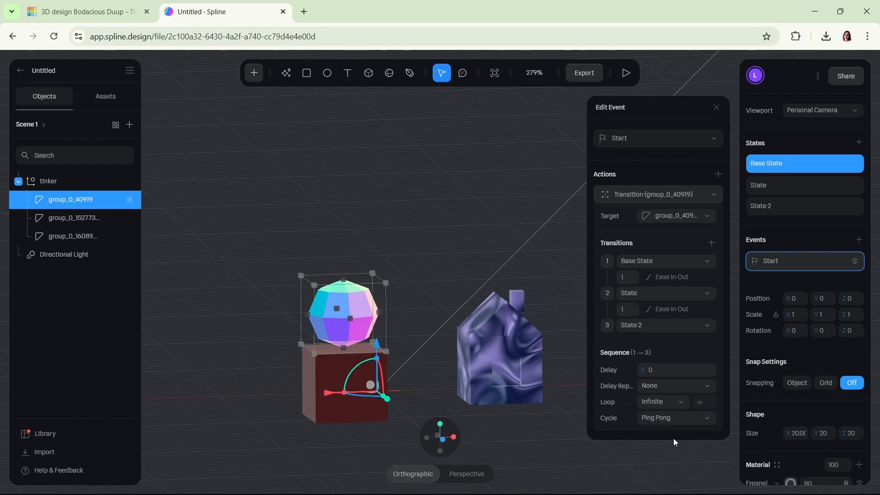
{"action": "left_click", "coordinate": [626, 74]}
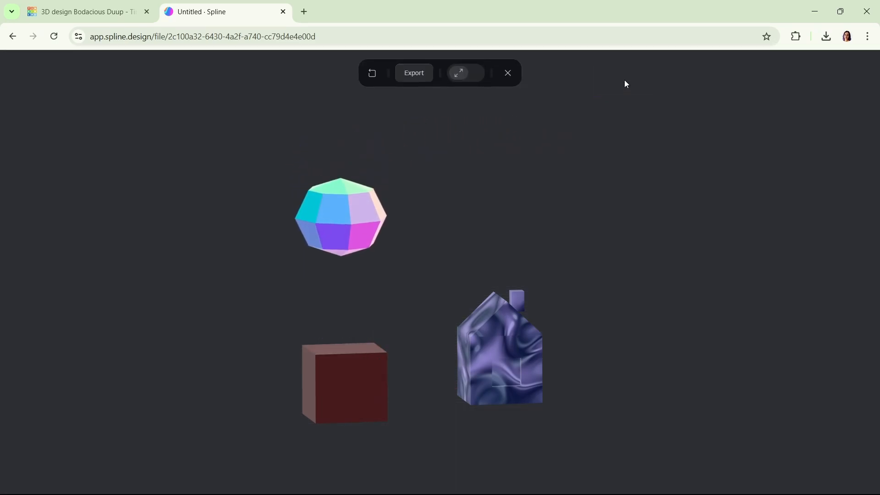
{"action": "key", "text": "Escape"}
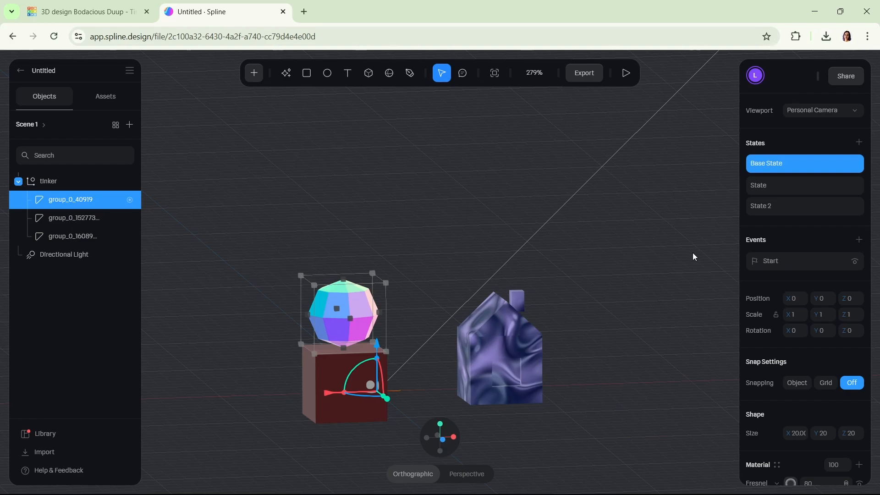
Step: Change the sphere's event trigger from Start to Mouse Hover and test the hover animation in the preview
{"action": "left_click", "coordinate": [774, 266]}
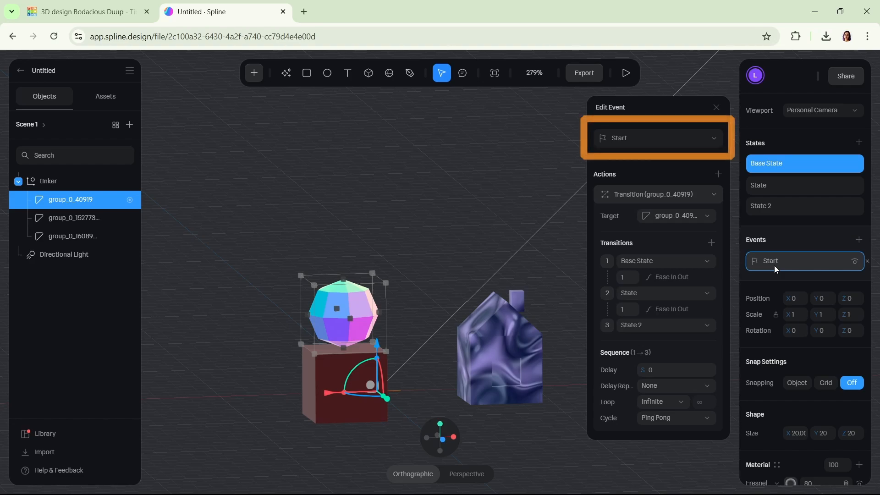
{"action": "left_click", "coordinate": [647, 146]}
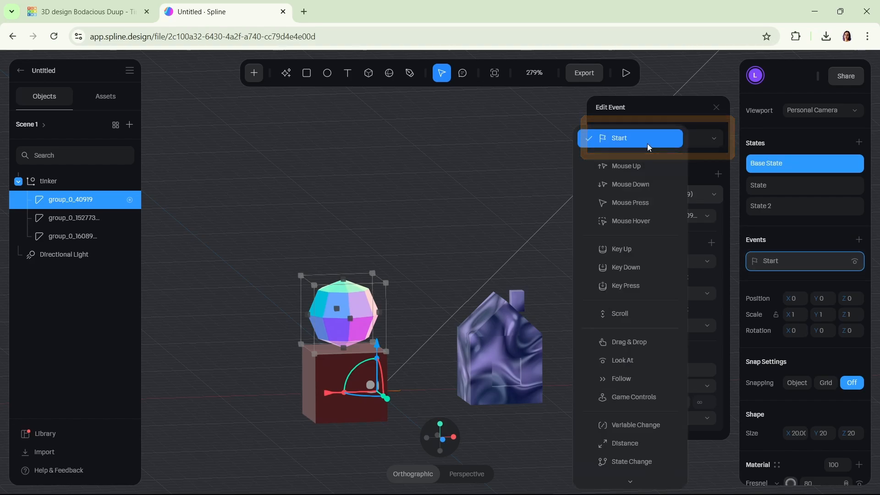
{"action": "left_click", "coordinate": [652, 225]}
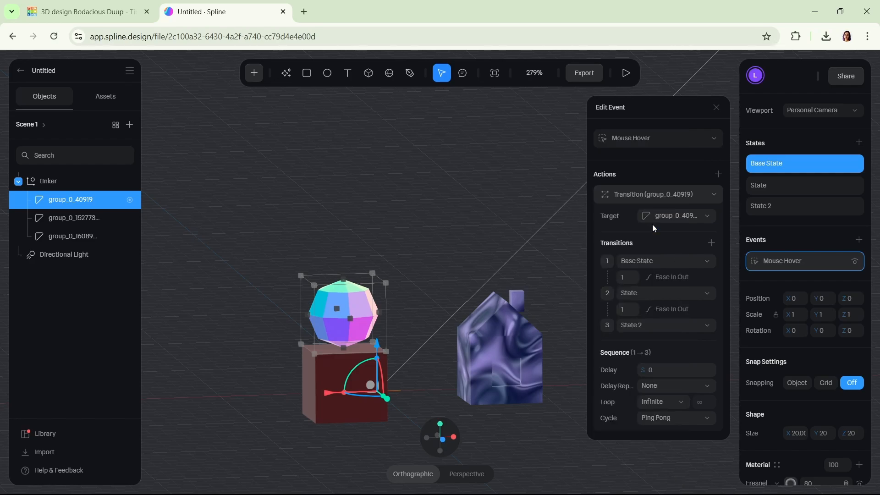
{"action": "left_click", "coordinate": [626, 73]}
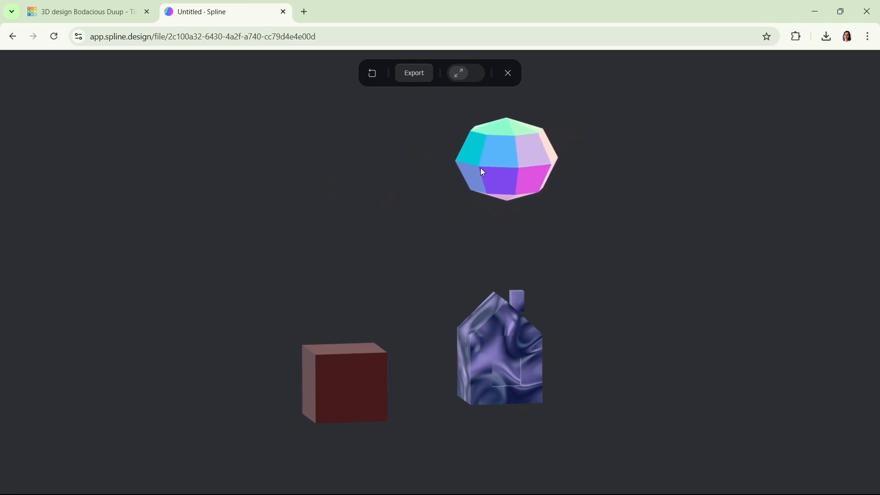
{"action": "left_click", "coordinate": [509, 74]}
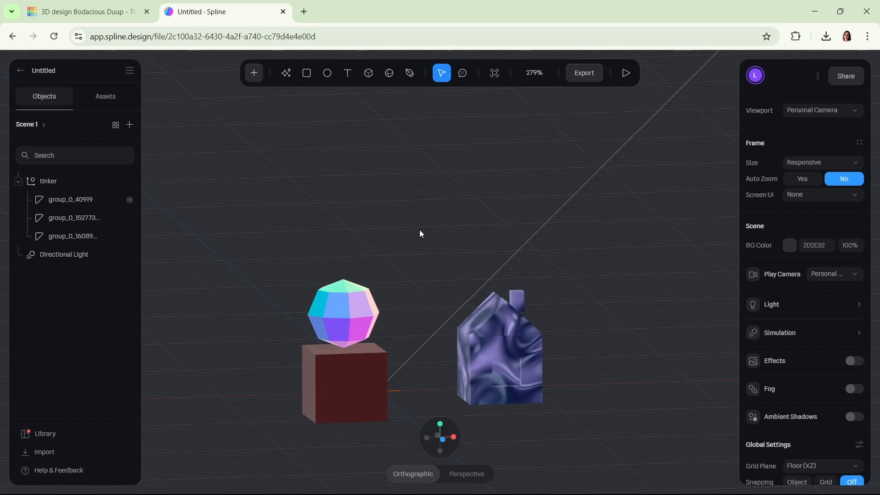
Step: Copy the embed code for the scene from the web Viewer export options and close the export settings
{"action": "middle_click_drag", "start_coordinate": [422, 229], "coordinate": [436, 181]}
{"action": "left_click_drag", "start_coordinate": [435, 182], "coordinate": [421, 177], "text": "alt"}
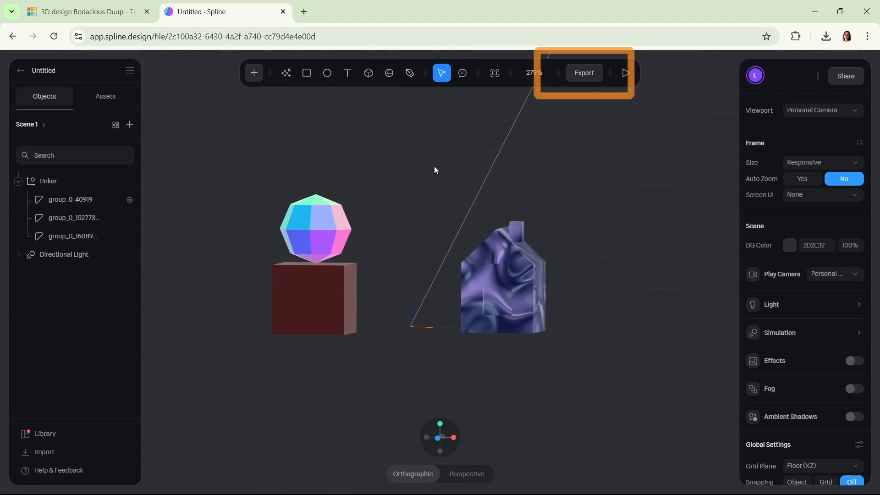
{"action": "left_click", "coordinate": [583, 76]}
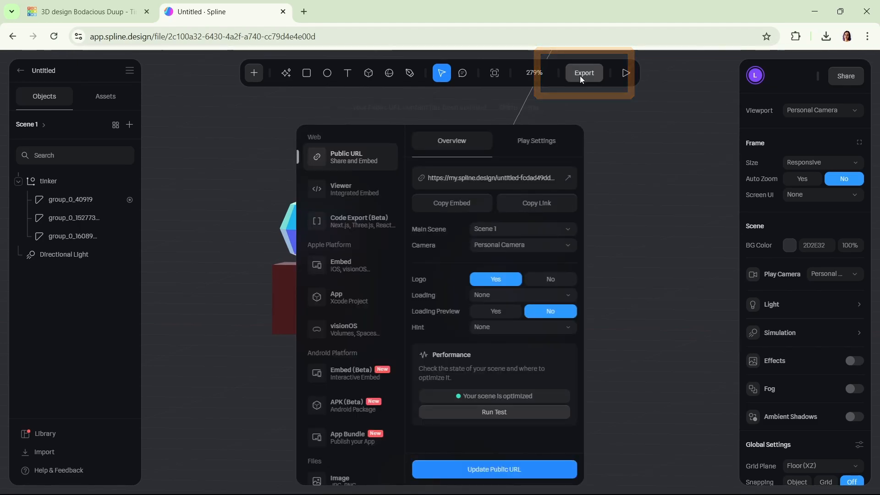
{"action": "left_click", "coordinate": [383, 194]}
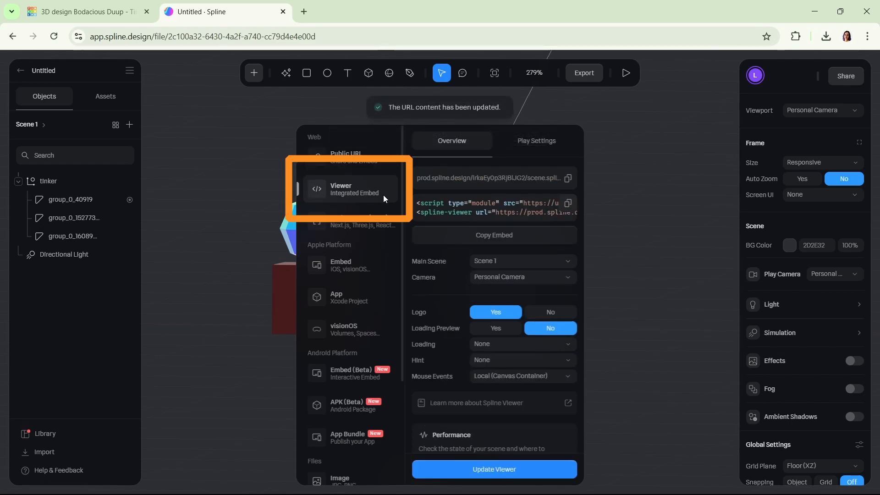
{"action": "left_click", "coordinate": [540, 237]}
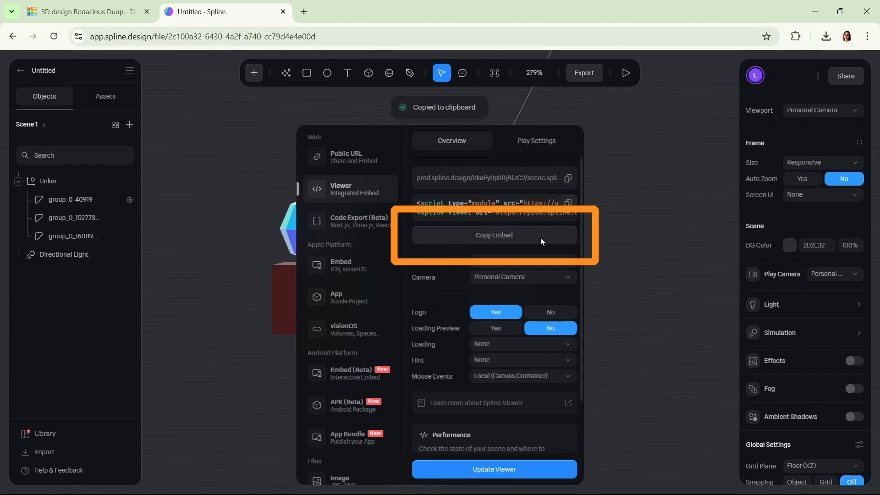
{"action": "left_click", "coordinate": [631, 317]}
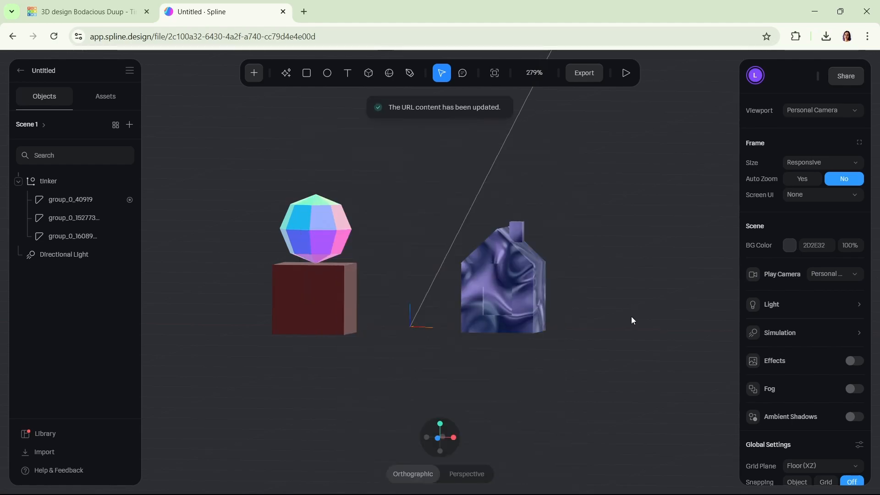